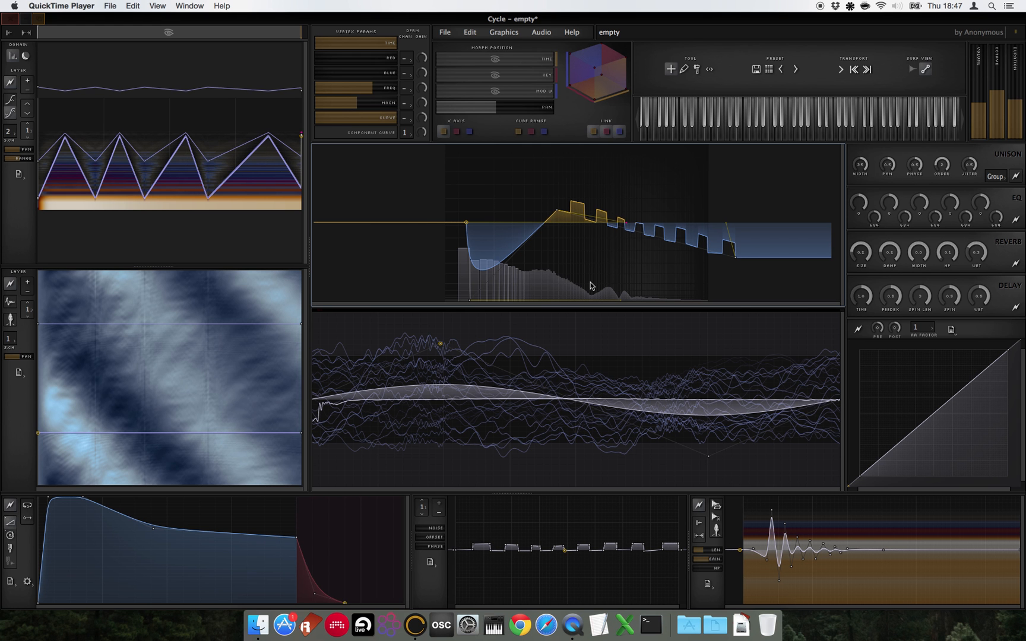
Start a new empty preset without saving the current work
left_click(450, 33)
left_click(459, 51)
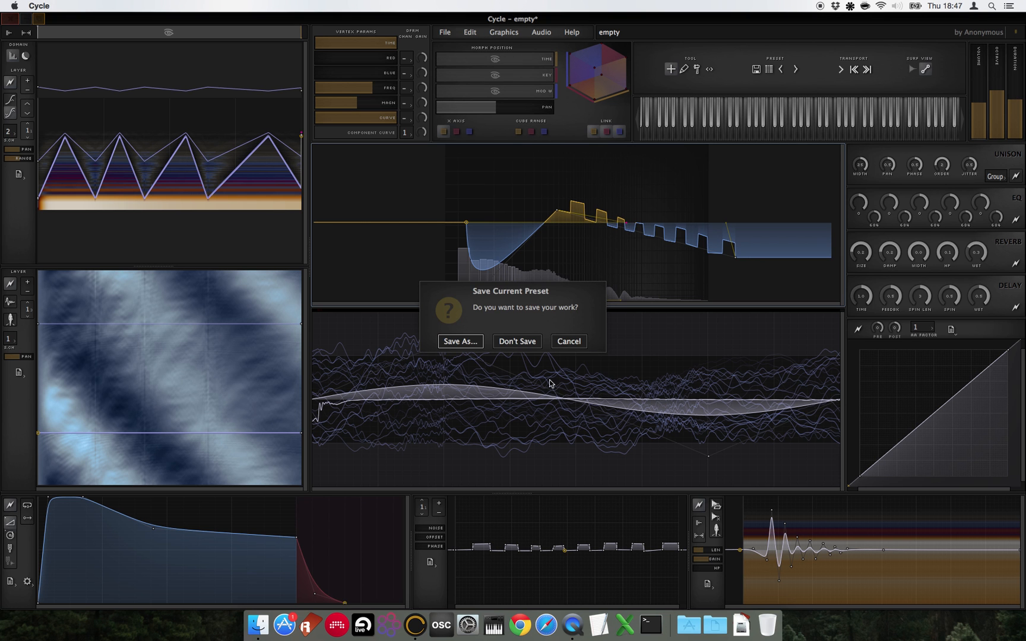
left_click(520, 341)
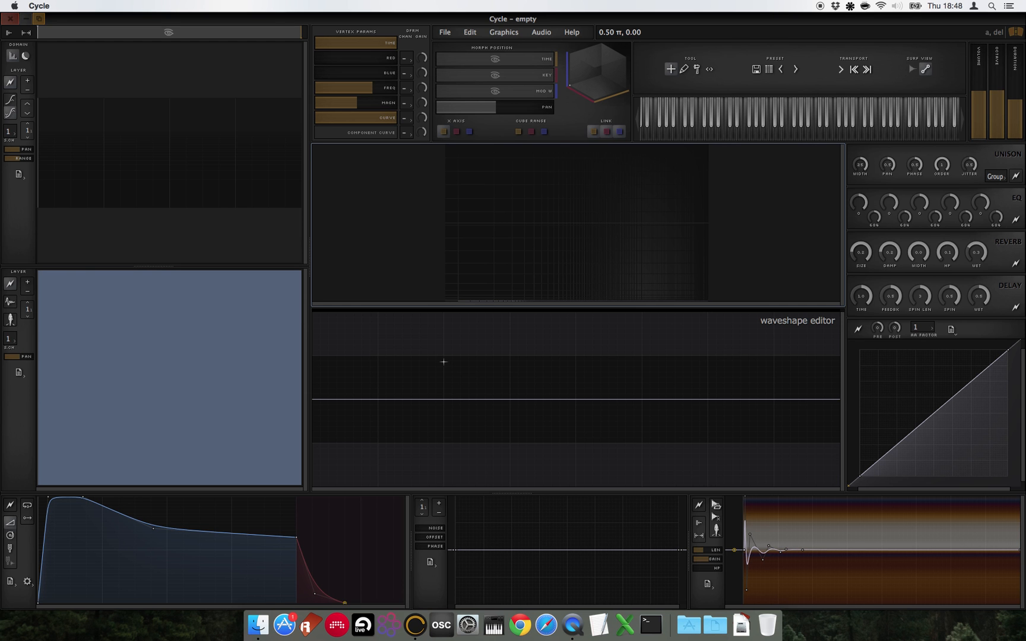
Draw a sine-like waveshape with one vertex above the centre line at about 0.50 π and one below it at about 1.50 π
left_click(444, 362)
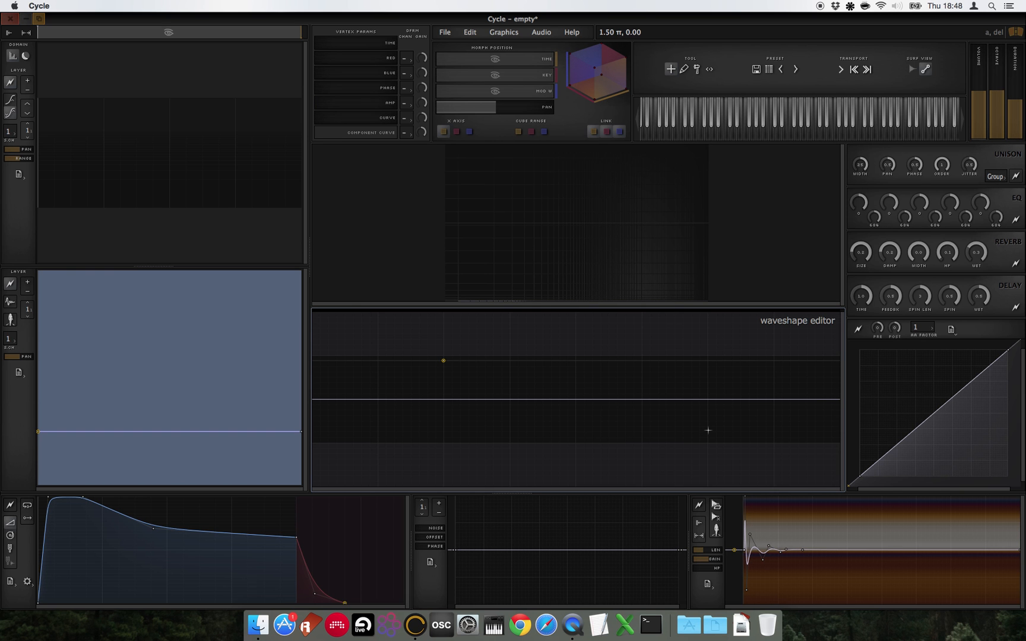
left_click(707, 429)
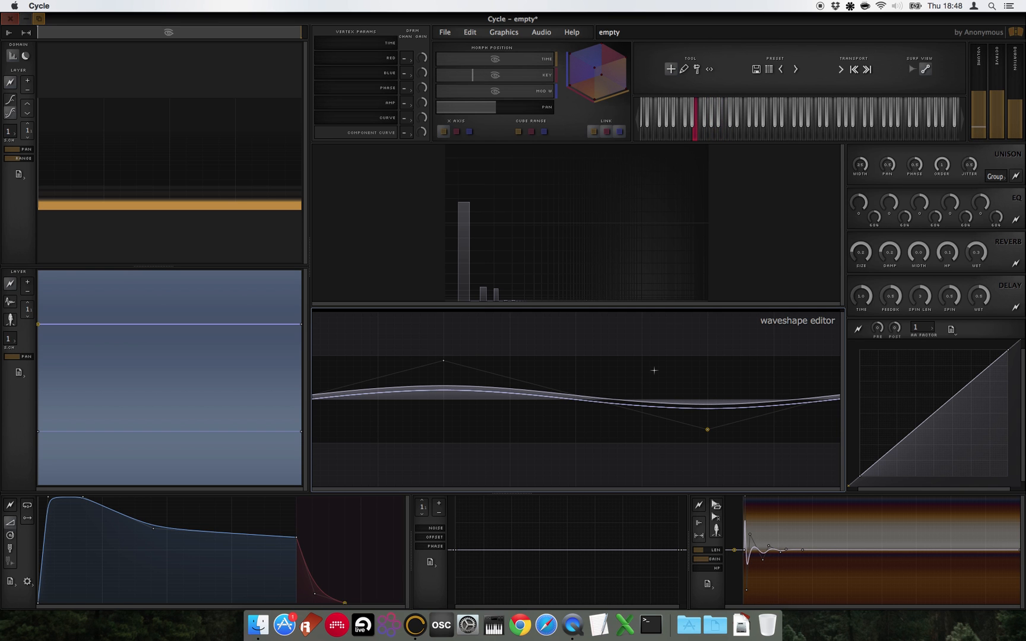
Toggle the Declick audio option
left_click(541, 33)
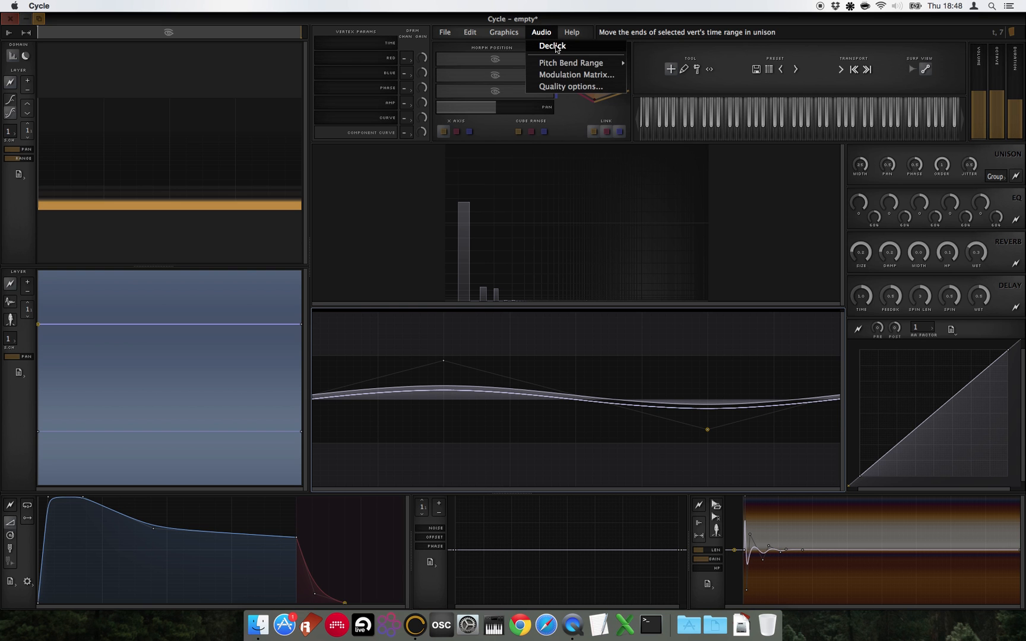
left_click(554, 46)
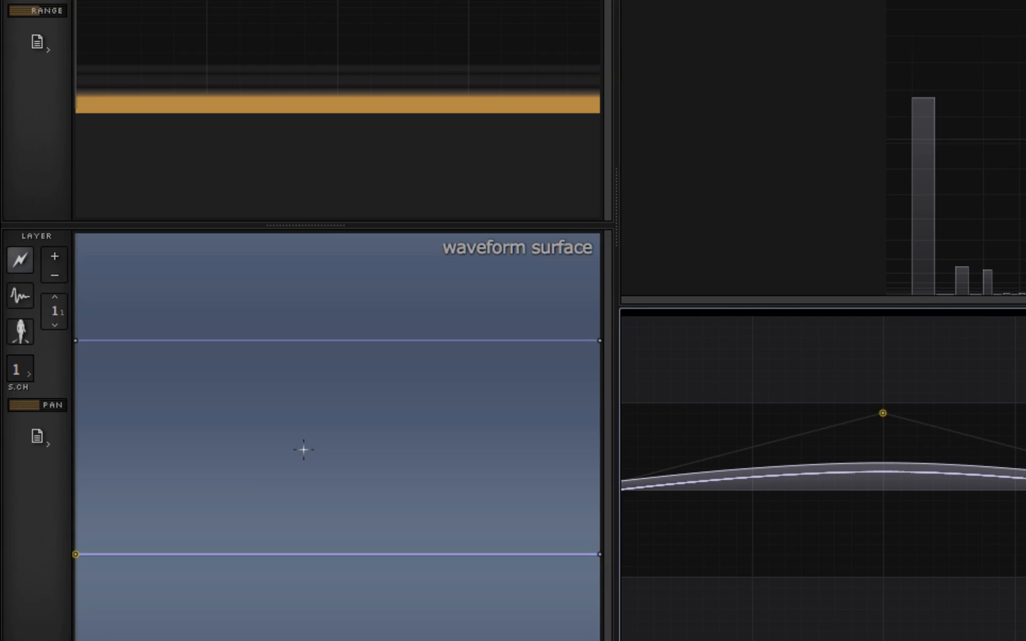
Add a second waveform layer and place three waveshape vertices, a peak near 0.75 π with low points just before it and near 1.25 π
left_click(54, 259)
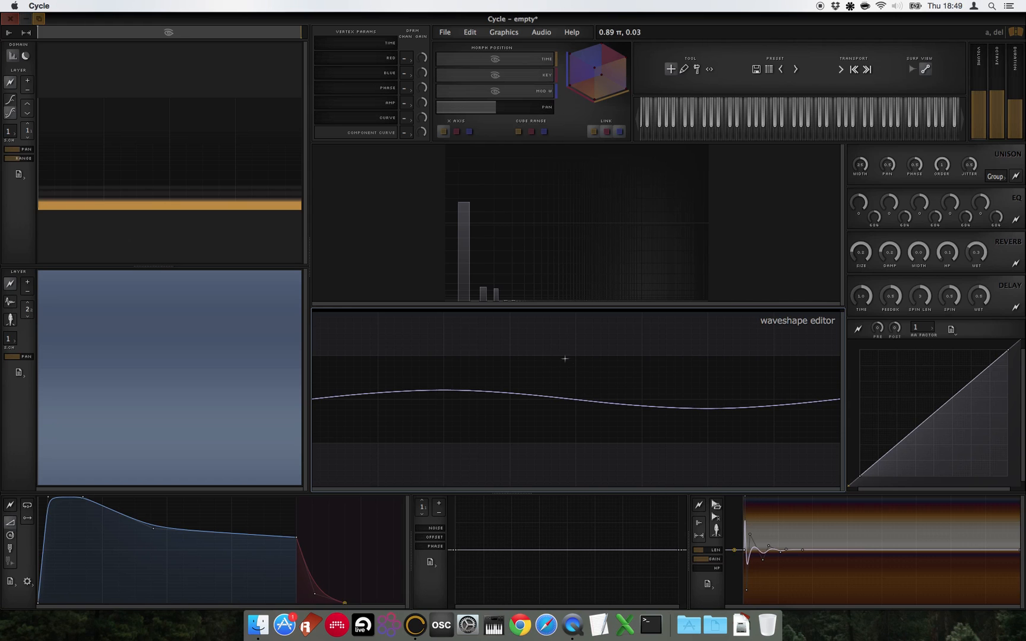
left_click(513, 355)
left_click(642, 440)
left_click(506, 439)
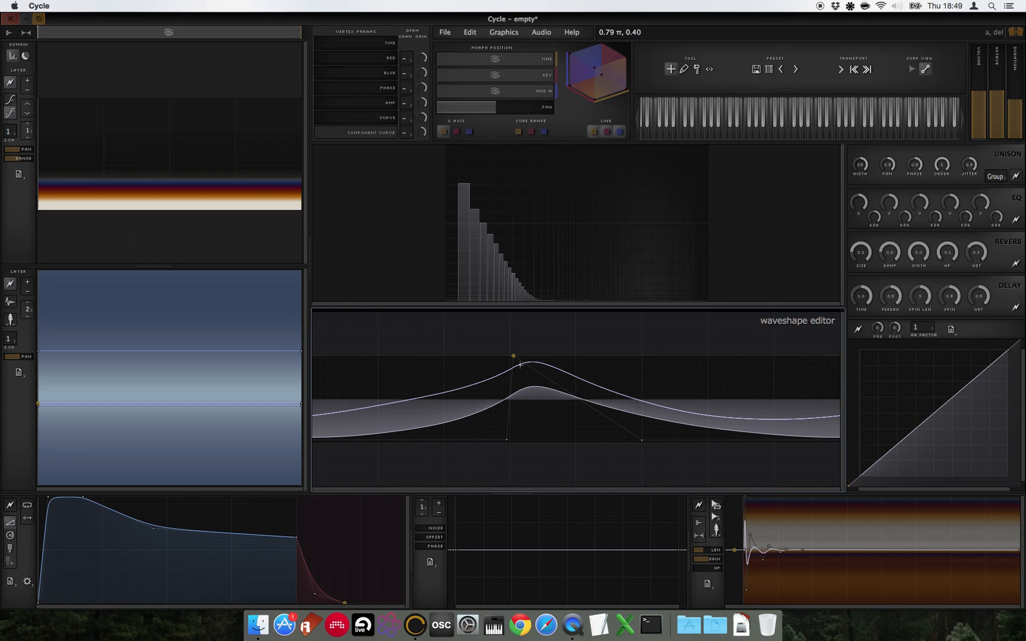
Sharpen the curve at all three vertices so the second layer's waveshape becomes an angular peak with straight edges
left_click_drag(514, 356, 504, 305)
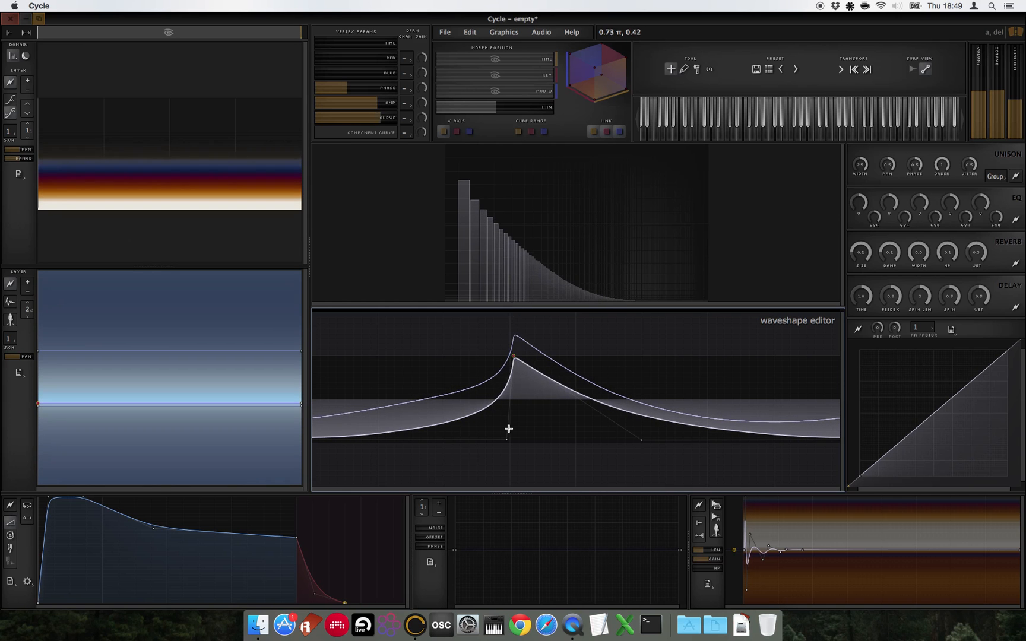
left_click_drag(488, 408, 522, 491)
left_click_drag(668, 417, 643, 503)
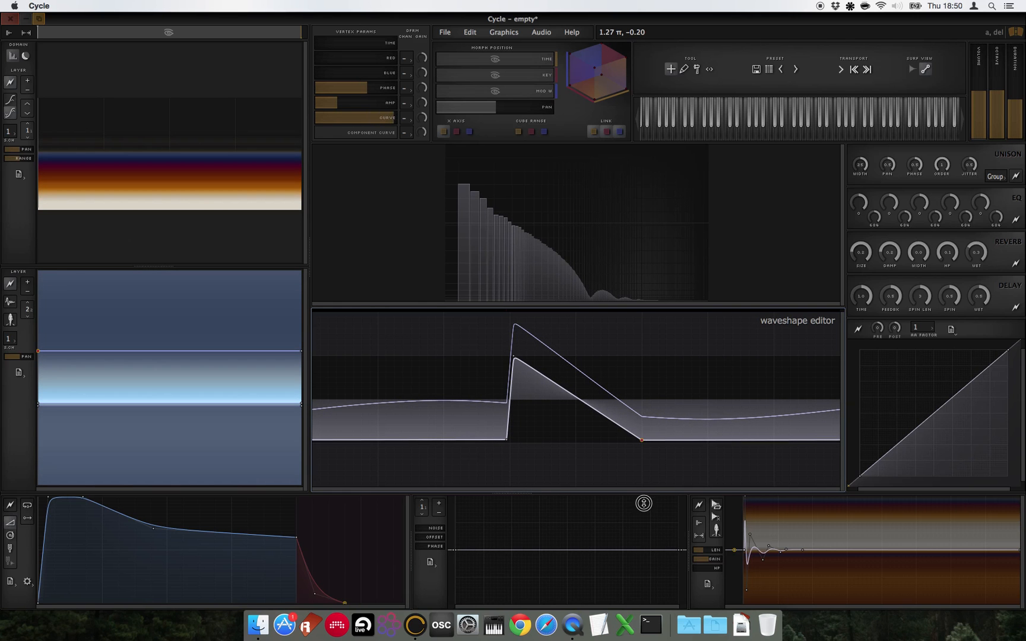
Flatten and widen the second layer's angular peak by lowering its top vertex and repositioning both base vertices, playing a note to audition it
left_click(516, 358)
left_click_drag(516, 361, 525, 370)
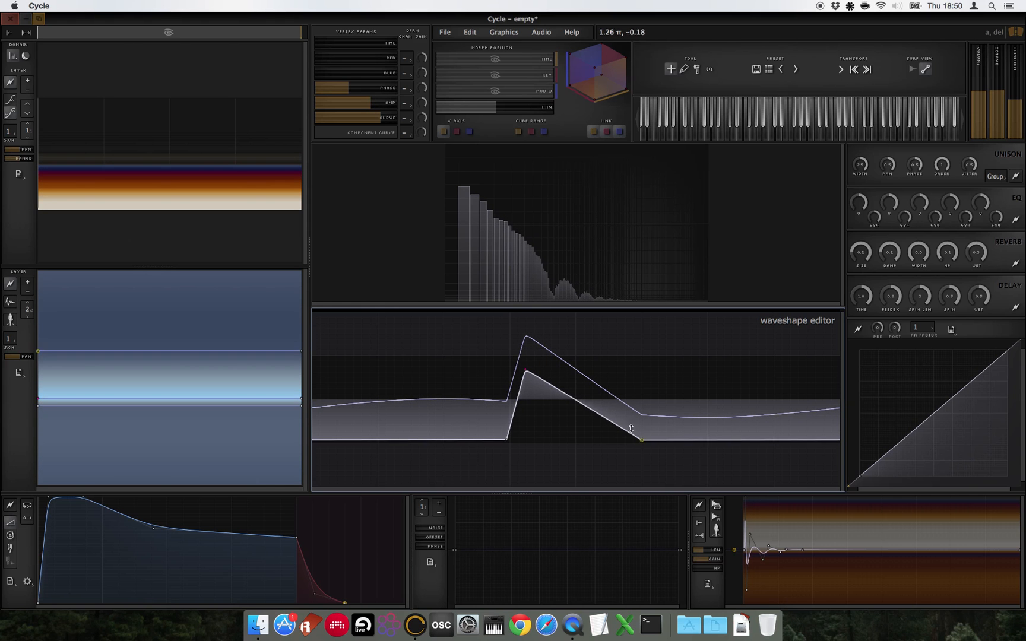
left_click_drag(527, 371, 530, 381)
mouse_move(507, 432)
left_mouse_down()
mouse_move(501, 405)
mouse_move(501, 413)
left_mouse_up()
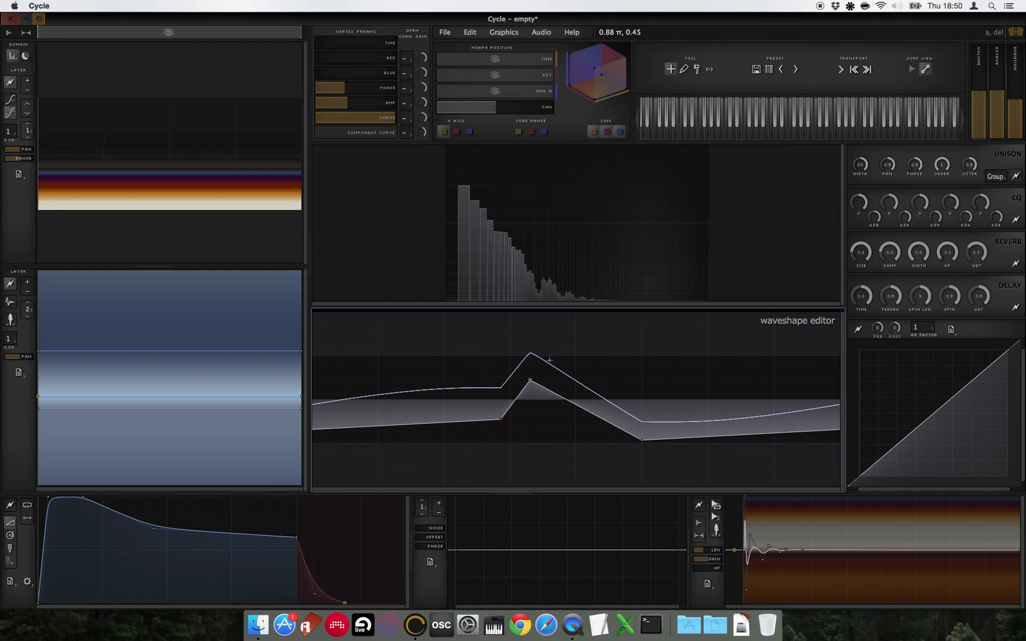
left_click_drag(641, 440, 663, 424)
left_click_drag(531, 379, 530, 389)
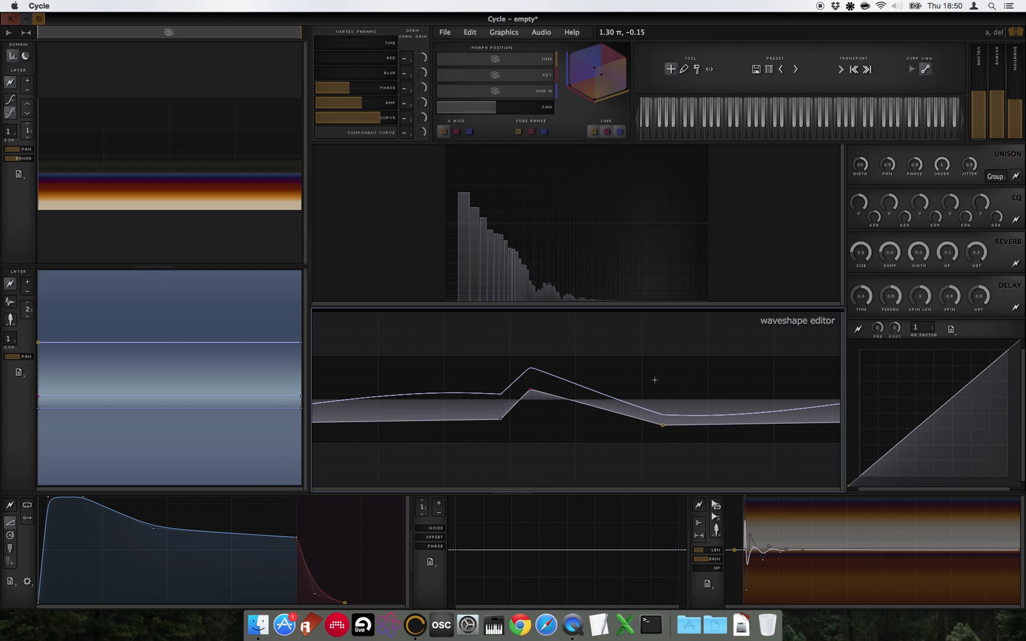
key("space")
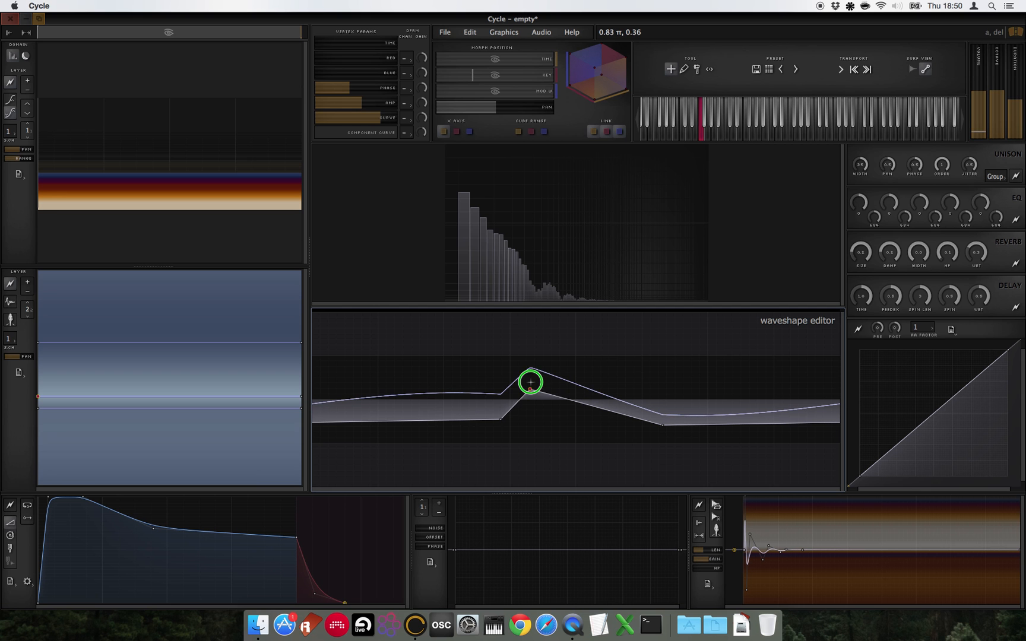
left_click_drag(530, 388, 496, 408)
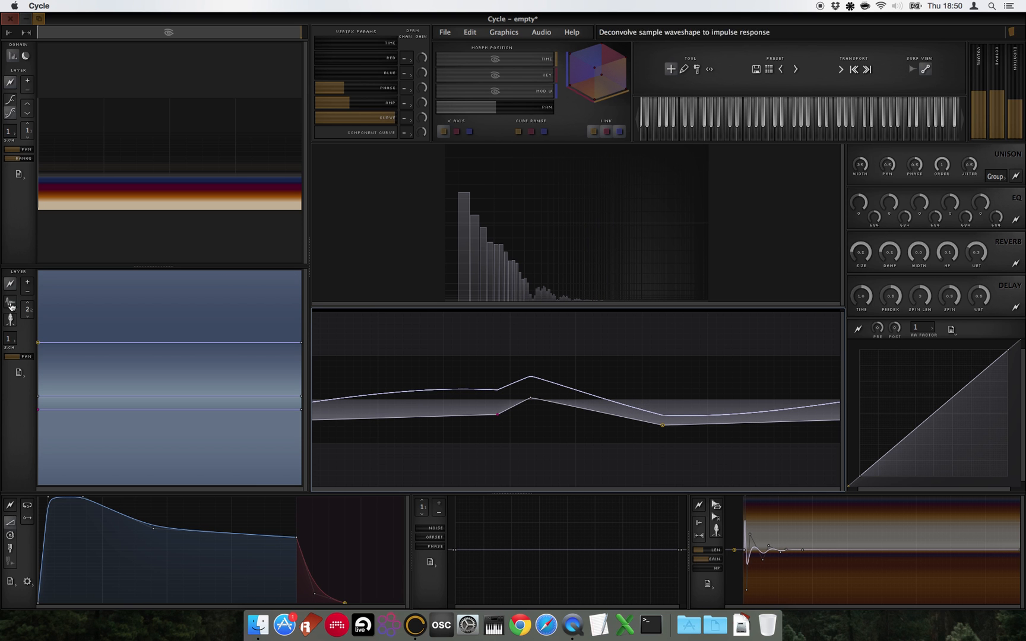
Switch between waveform layers 1 and 2 to compare their shapes, finishing with layer 1 selected
left_click_drag(29, 311, 30, 346)
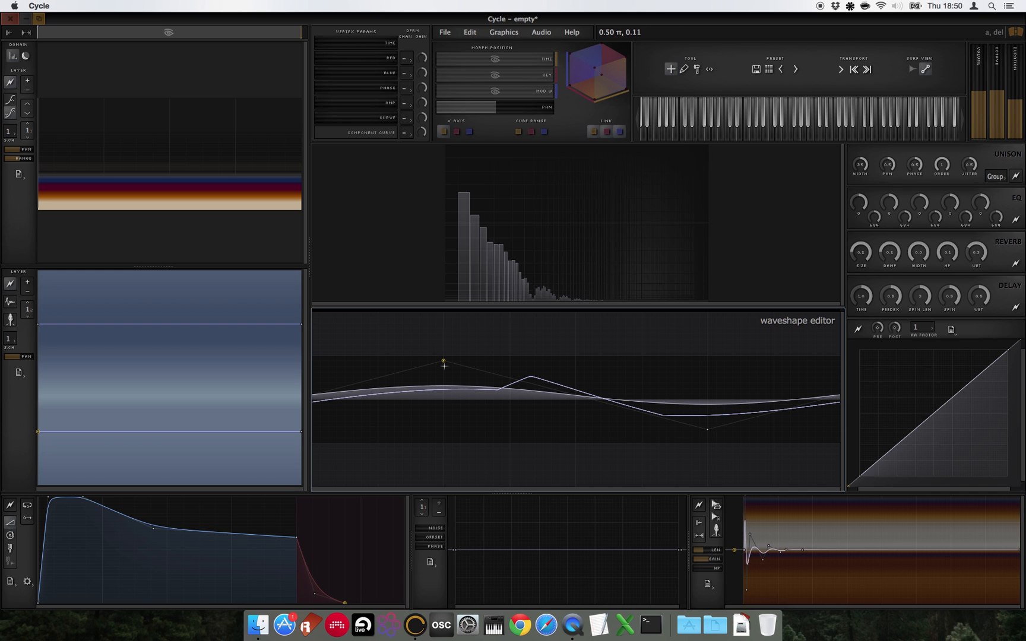
left_click(28, 309)
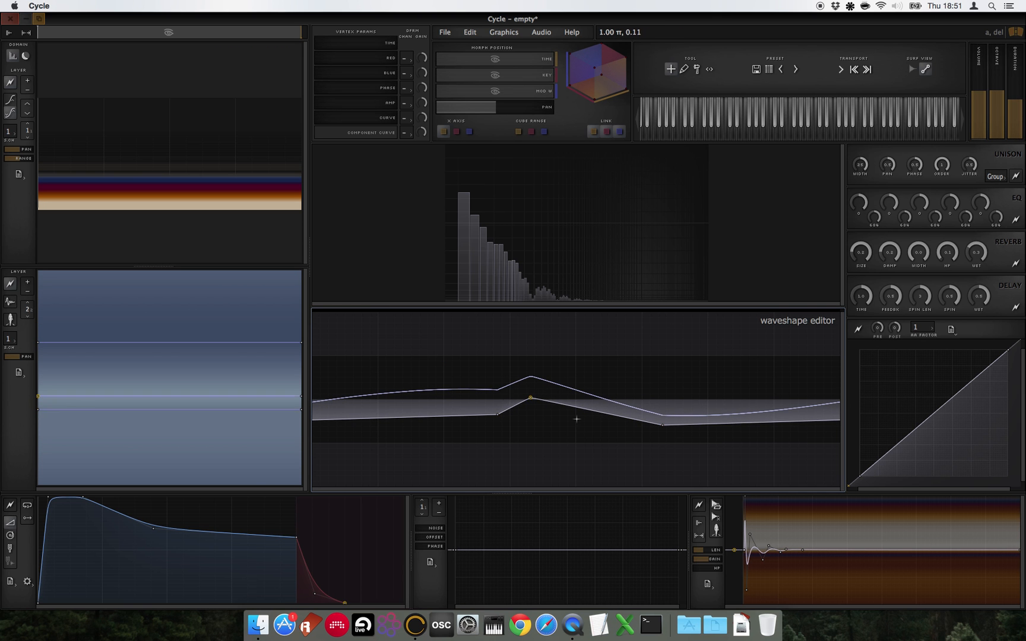
left_click_drag(29, 308, 31, 273)
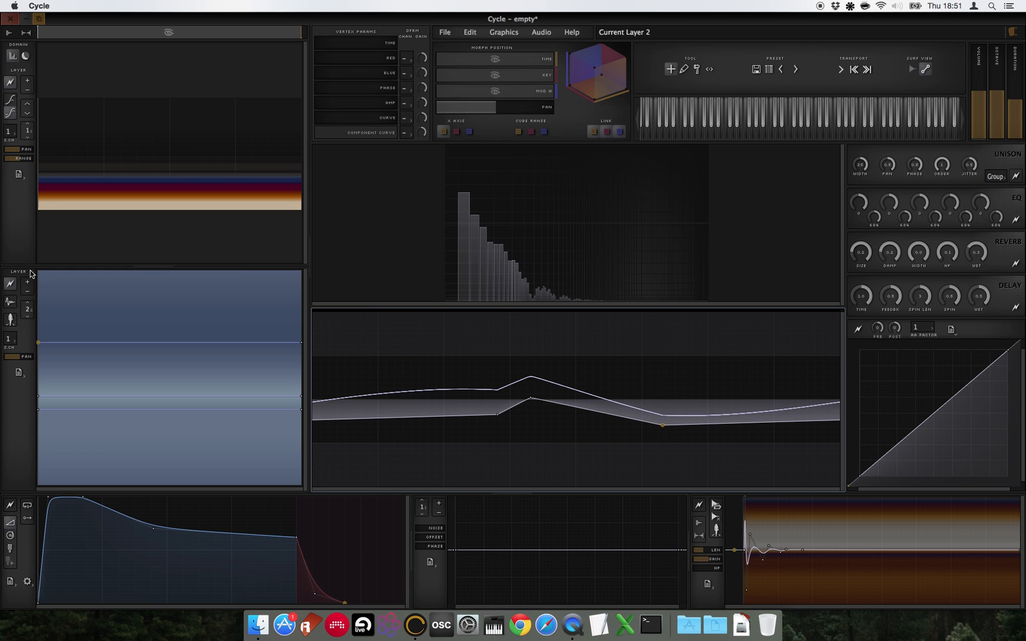
left_click_drag(28, 312, 31, 369)
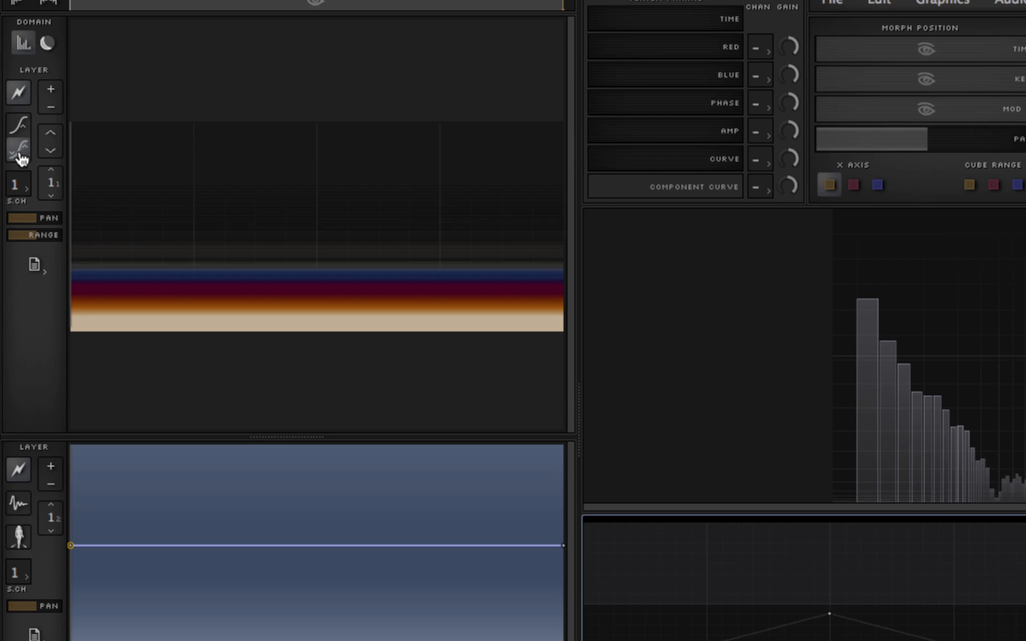
Set the spectrum layer to additive mode and place three magnitude vertices, a raised one with a near-zero one on either side
left_click(21, 157)
left_click(22, 127)
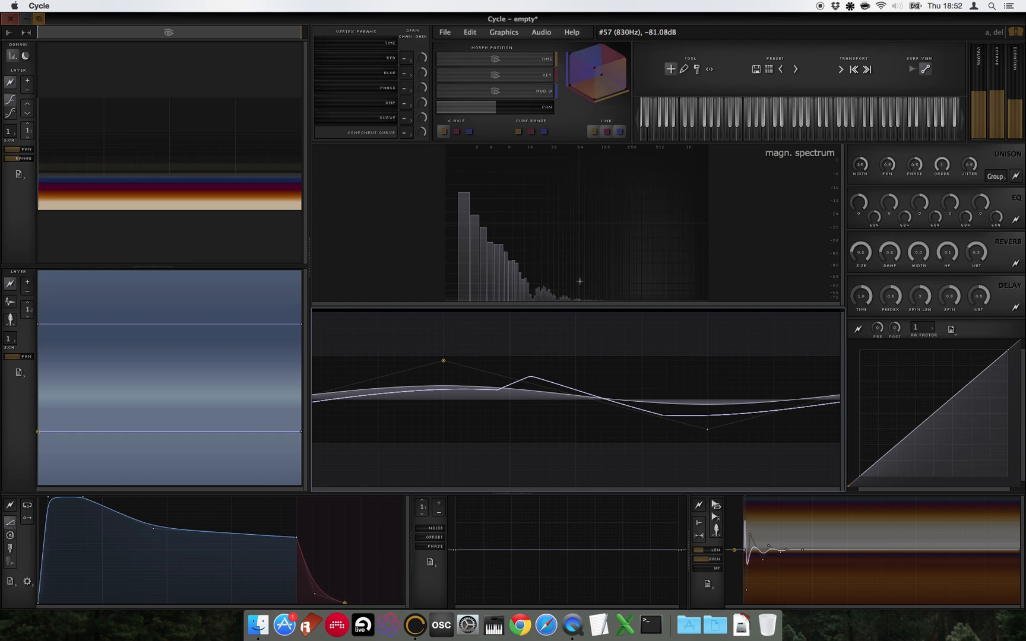
left_click(620, 276)
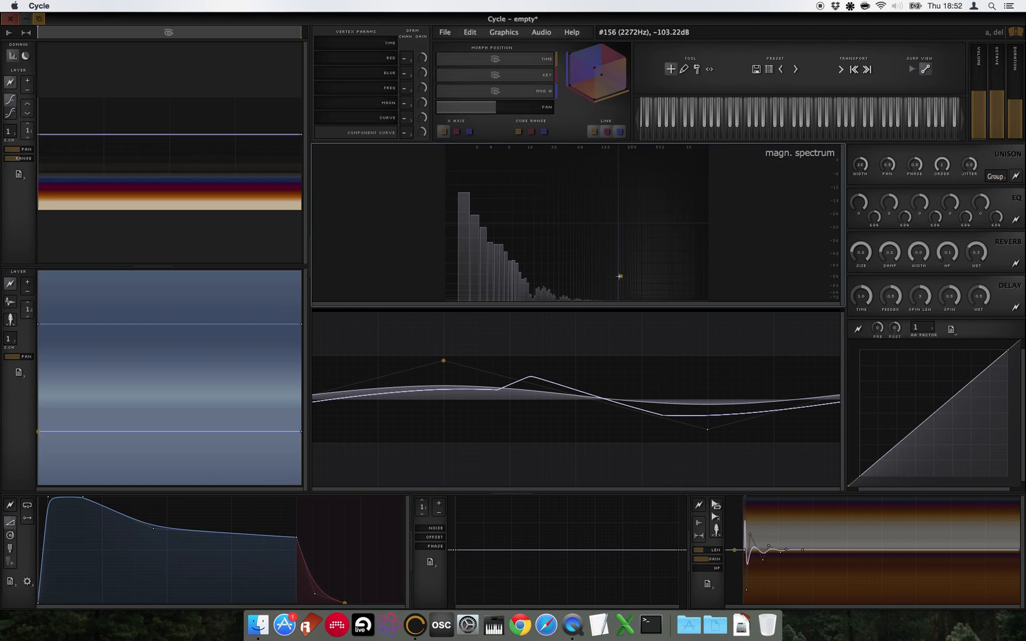
left_click(552, 296)
left_click(662, 298)
Shape the added harmonics into a low, compact hump by shifting and lowering the peak vertex and sharpening the curve on both sides
left_click_drag(620, 276, 580, 260)
left_click_drag(552, 297, 552, 328)
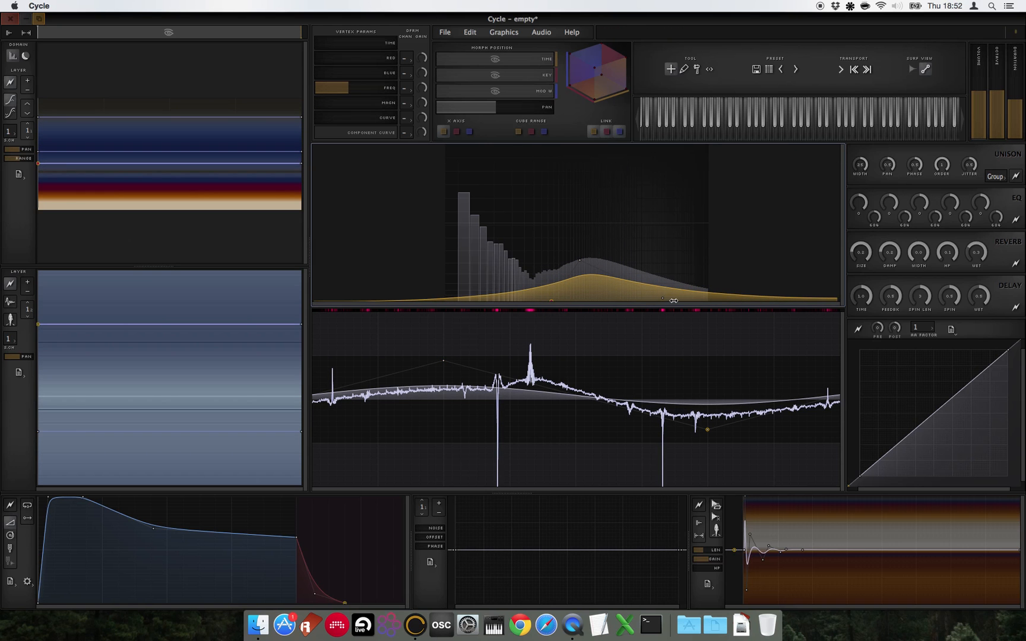
left_click_drag(655, 298, 602, 320)
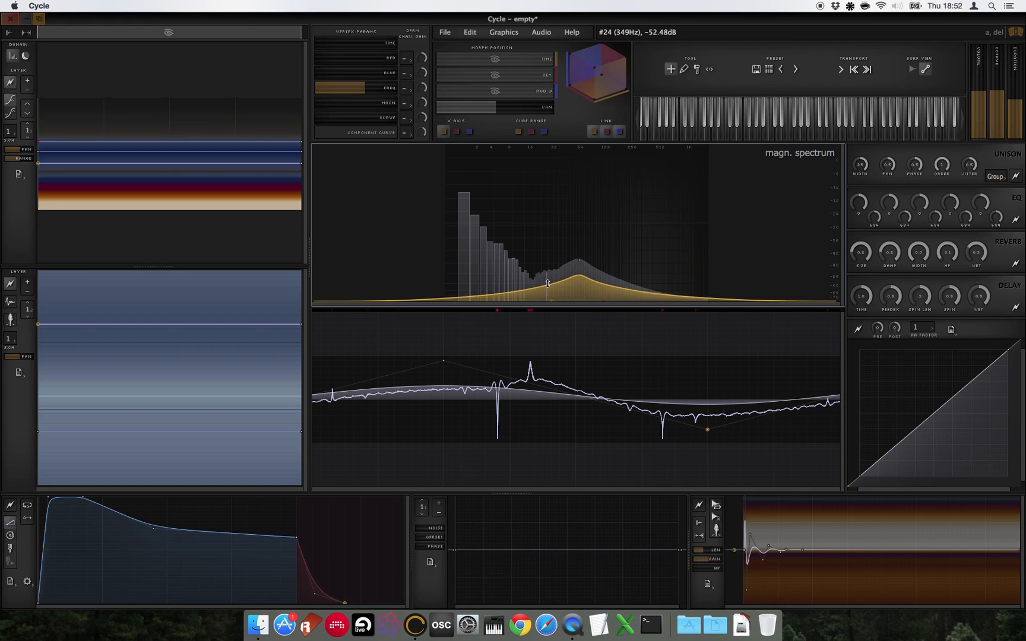
left_click_drag(549, 285, 558, 327)
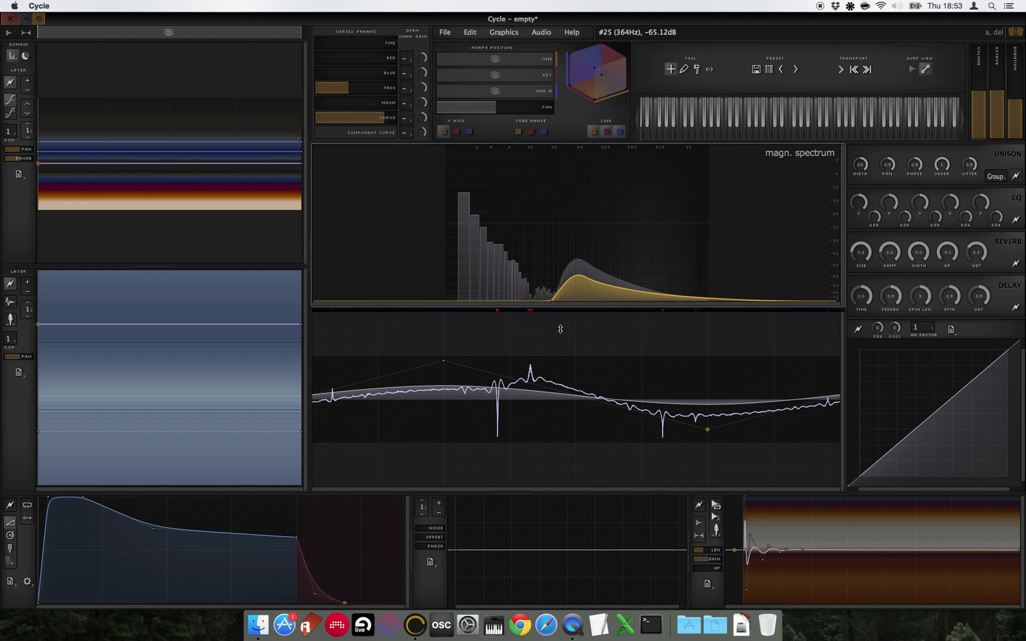
mouse_move(612, 286)
left_mouse_down()
mouse_move(607, 316)
mouse_move(581, 280)
mouse_move(581, 288)
mouse_move(582, 261)
mouse_move(600, 273)
left_mouse_up()
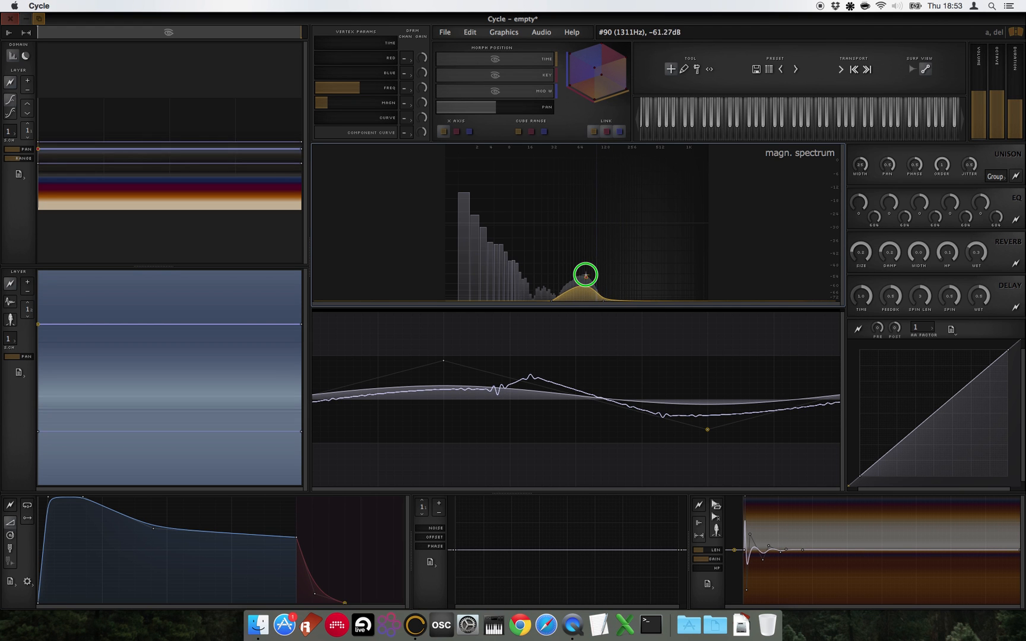
left_click_drag(583, 273, 576, 274)
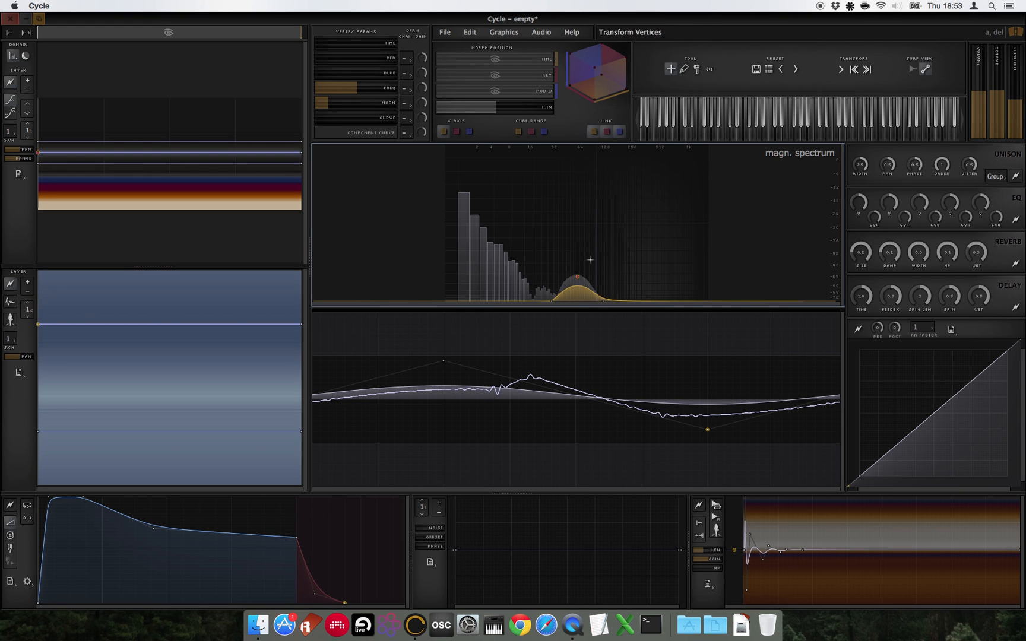
Box-select the three hump vertices in the magnitude spectrum and shift them together toward lower frequencies
left_click(627, 256)
left_click_drag(632, 262, 537, 316)
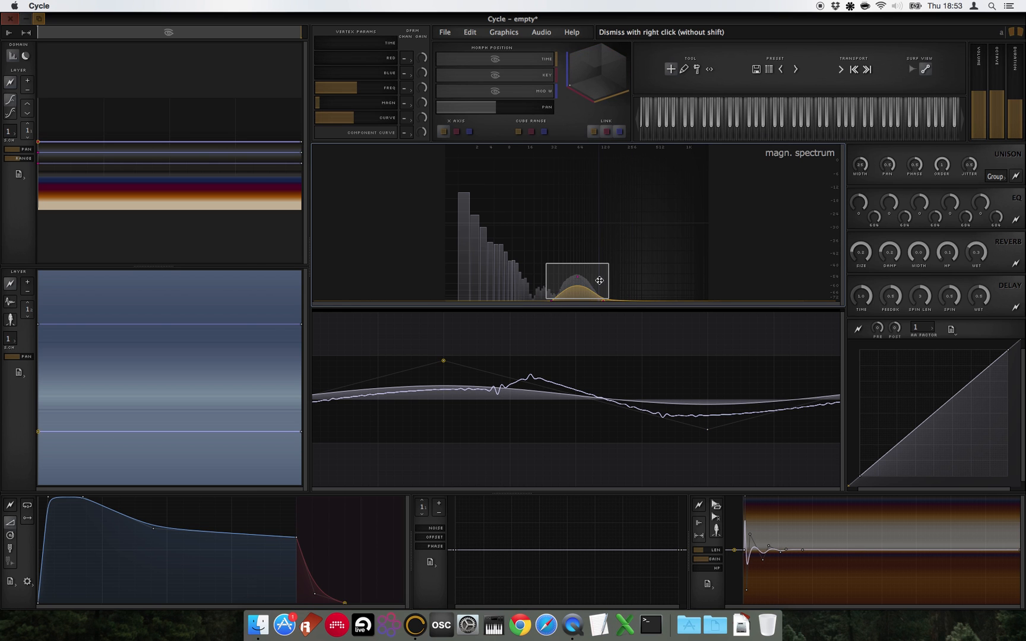
mouse_move(577, 285)
left_mouse_down()
mouse_move(608, 266)
mouse_move(515, 299)
mouse_move(677, 297)
mouse_move(548, 296)
mouse_move(527, 278)
mouse_move(575, 290)
left_mouse_up()
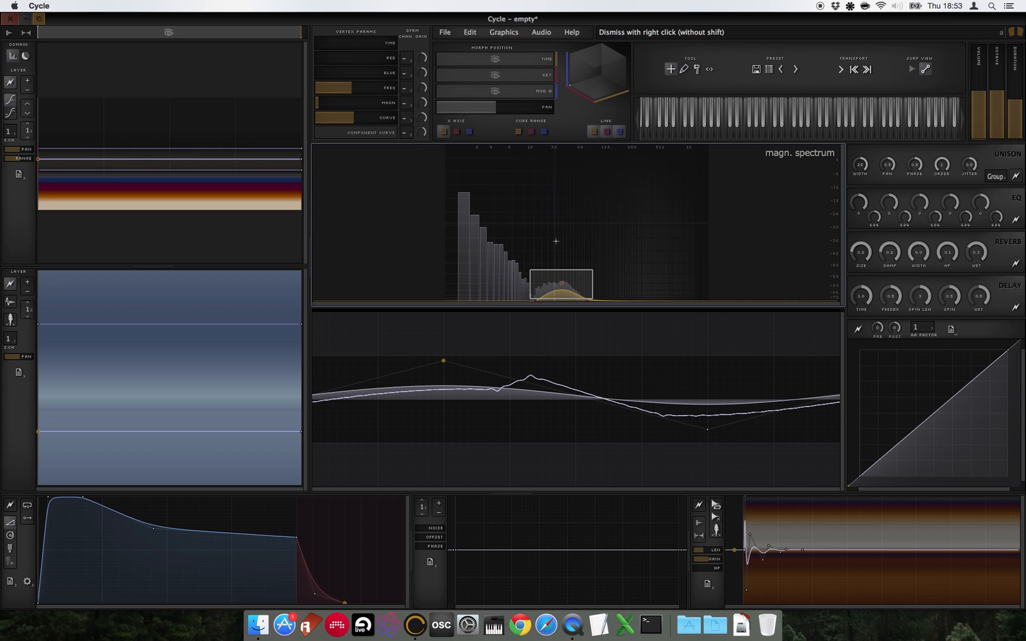
Shift the selected hump vertices slightly back toward higher frequencies and a little lower in magnitude
scroll(556, 241, "up", 3)
scroll(555, 241, "down", 3)
scroll(555, 241, "up", 3)
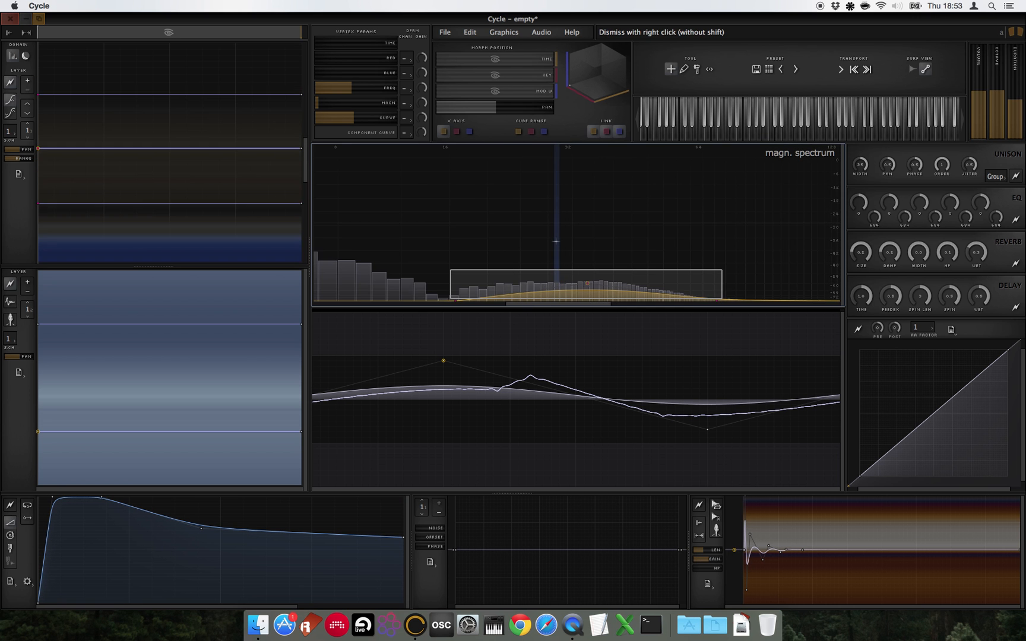
scroll(555, 241, "down", 3)
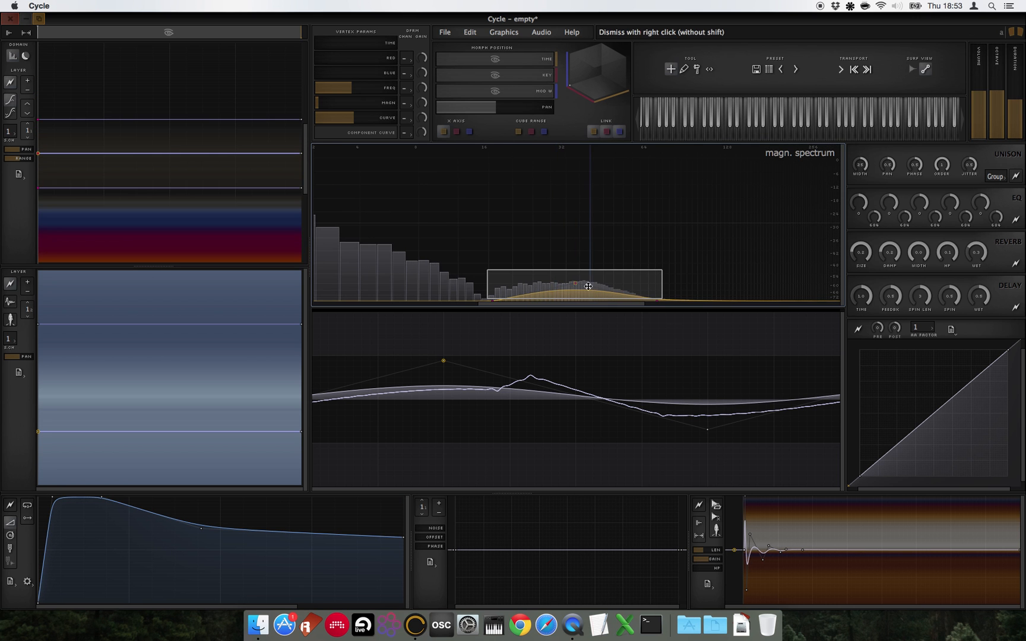
left_click_drag(589, 287, 615, 290)
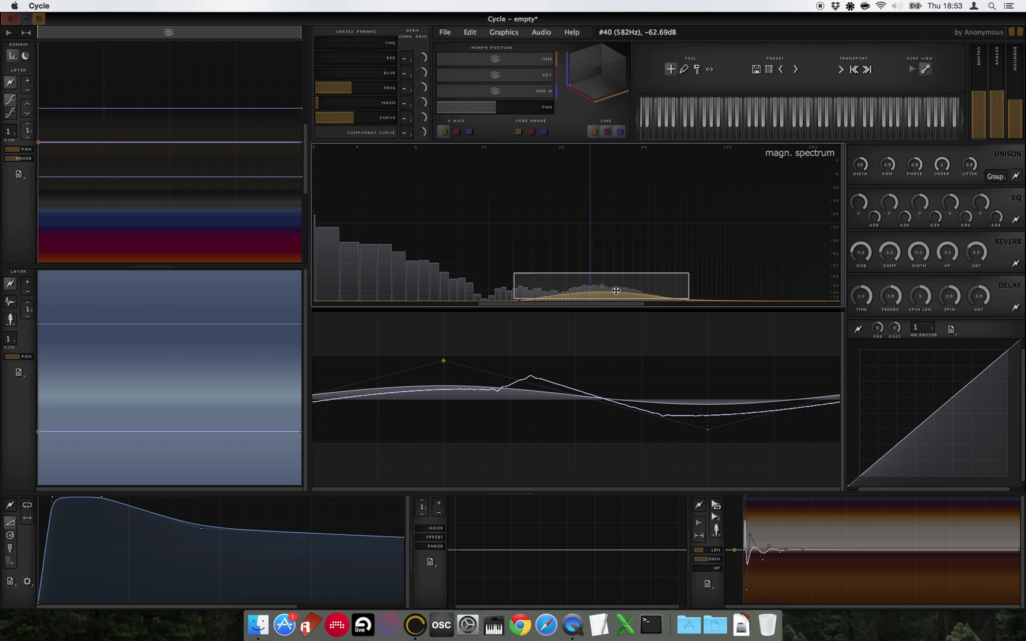
Examine the magnitude spectrum along the frequency axis, from the upper harmonics back to the lowest ones
scroll(623, 252, "down", 5)
scroll(623, 252, "down", 3)
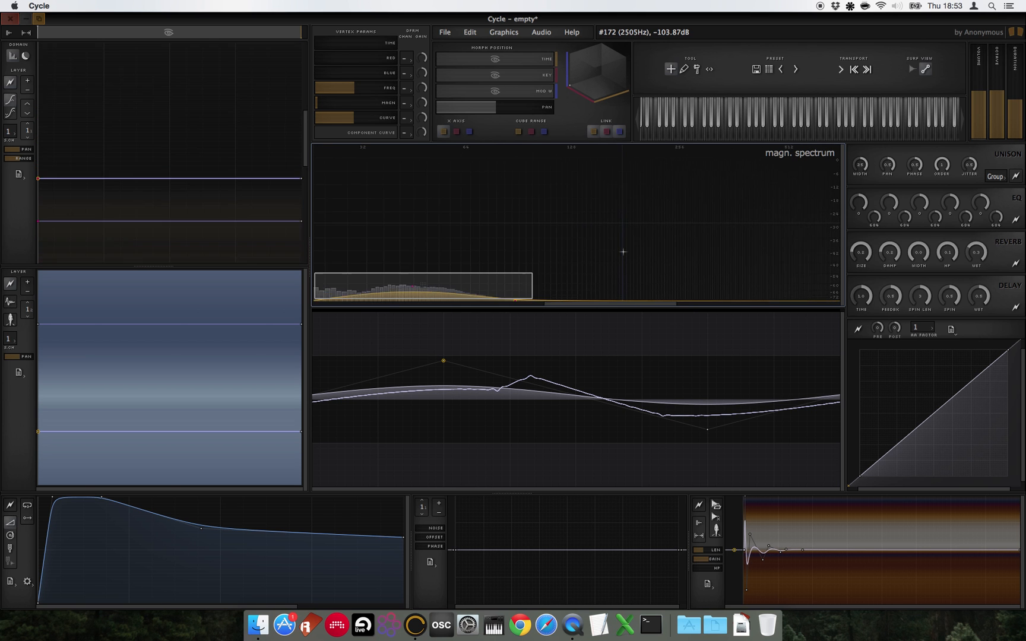
scroll(622, 251, "up", 5)
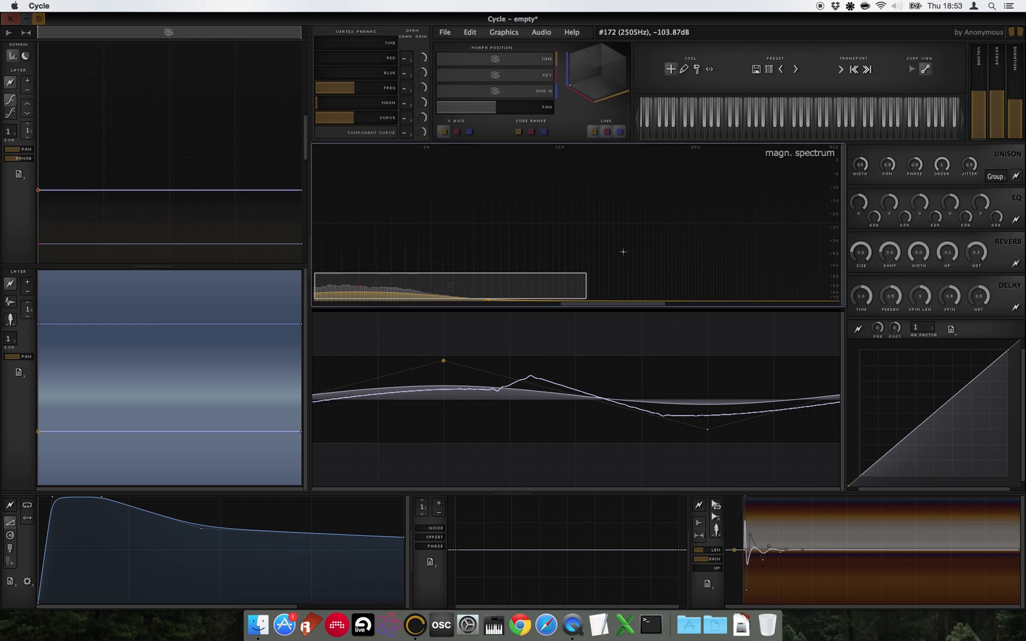
left_click_drag(607, 304, 540, 303)
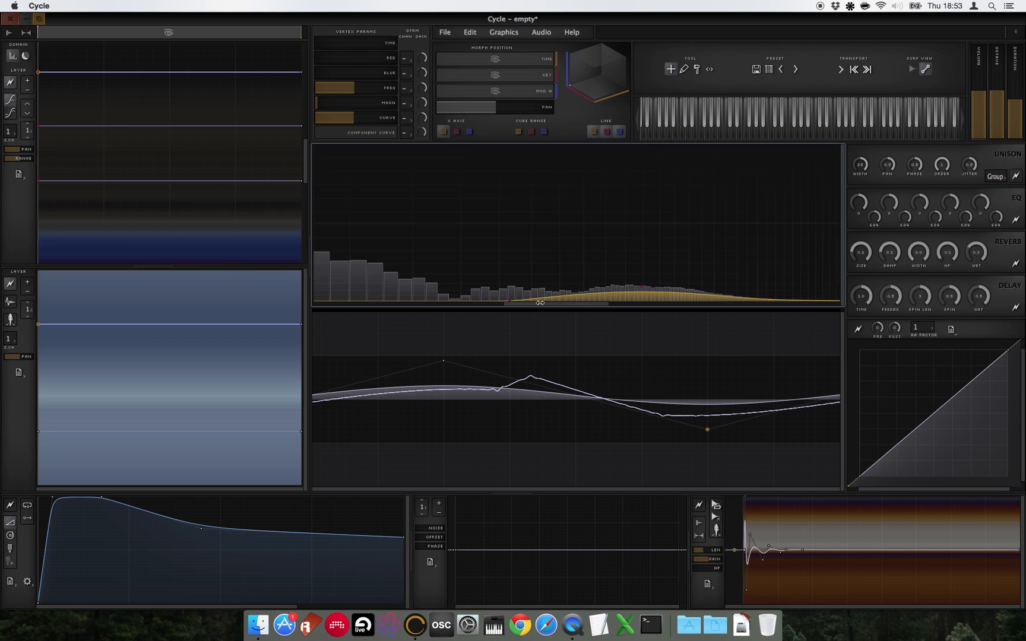
scroll(539, 303, "left", 5)
scroll(539, 303, "right", 5)
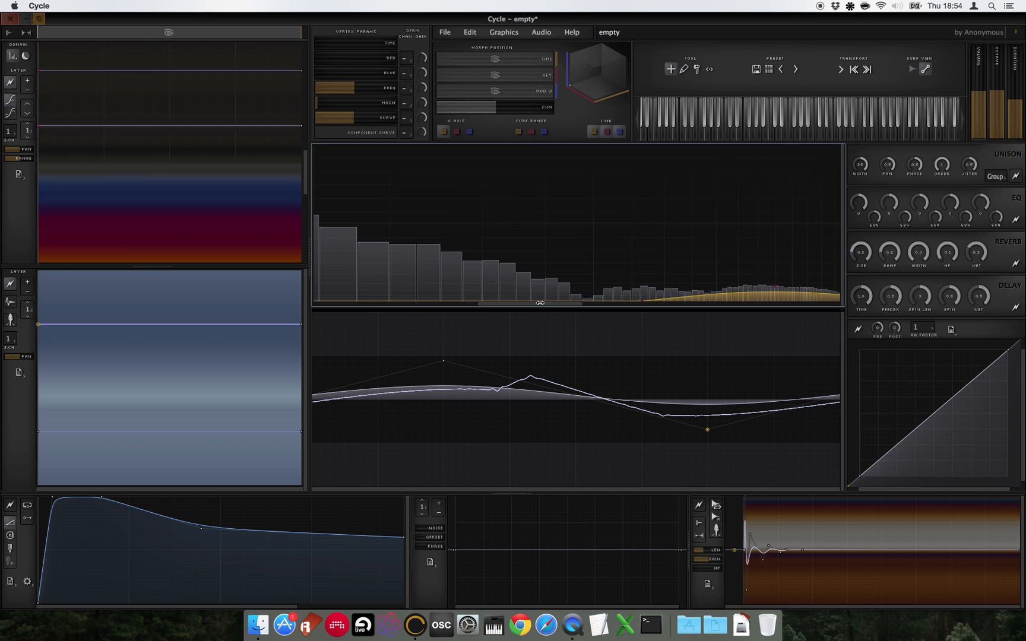
Bring the whole hump into view in the magnitude spectrum and dismiss the selection box around its three vertices
scroll(548, 266, "down", 10)
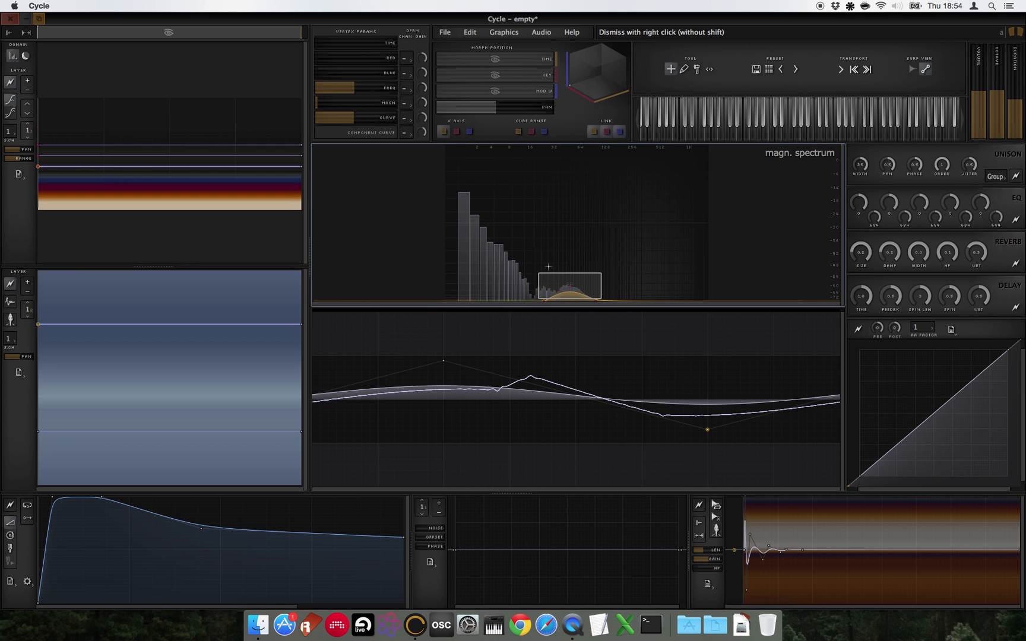
scroll(548, 267, "up", 3)
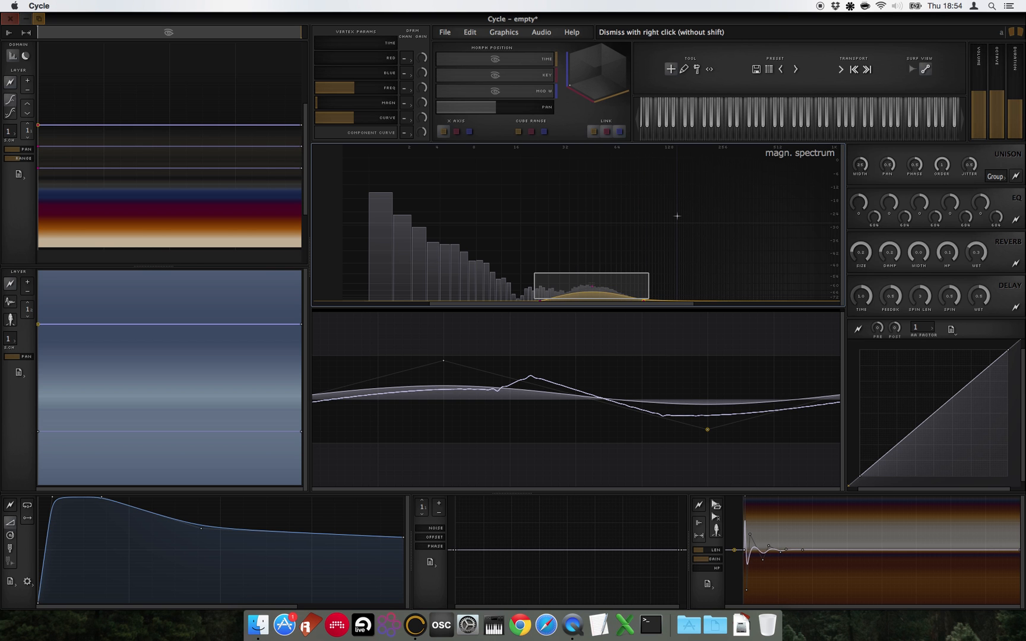
key("space")
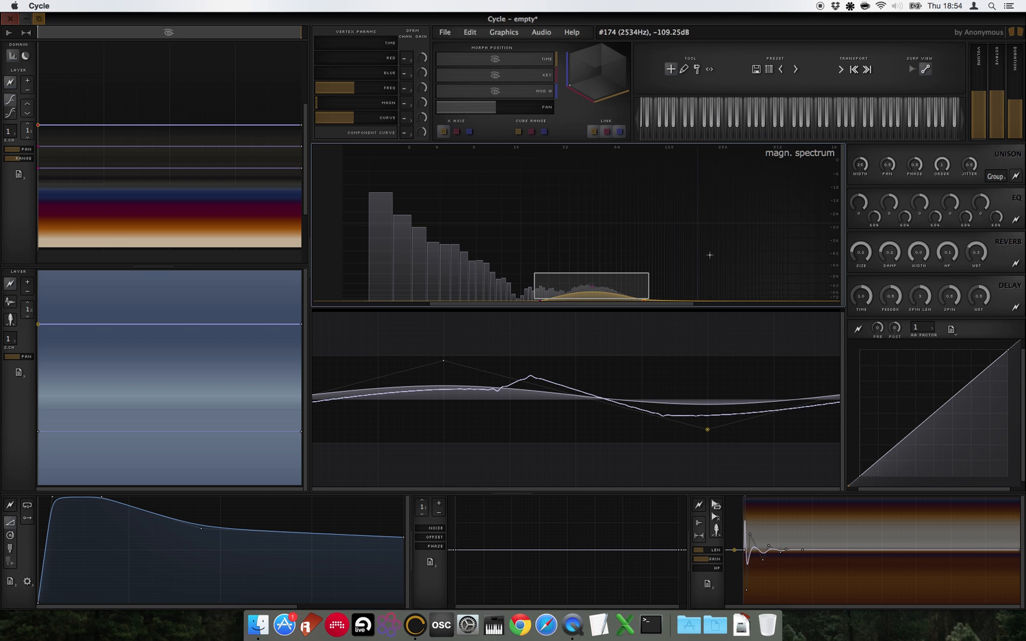
left_click(688, 232)
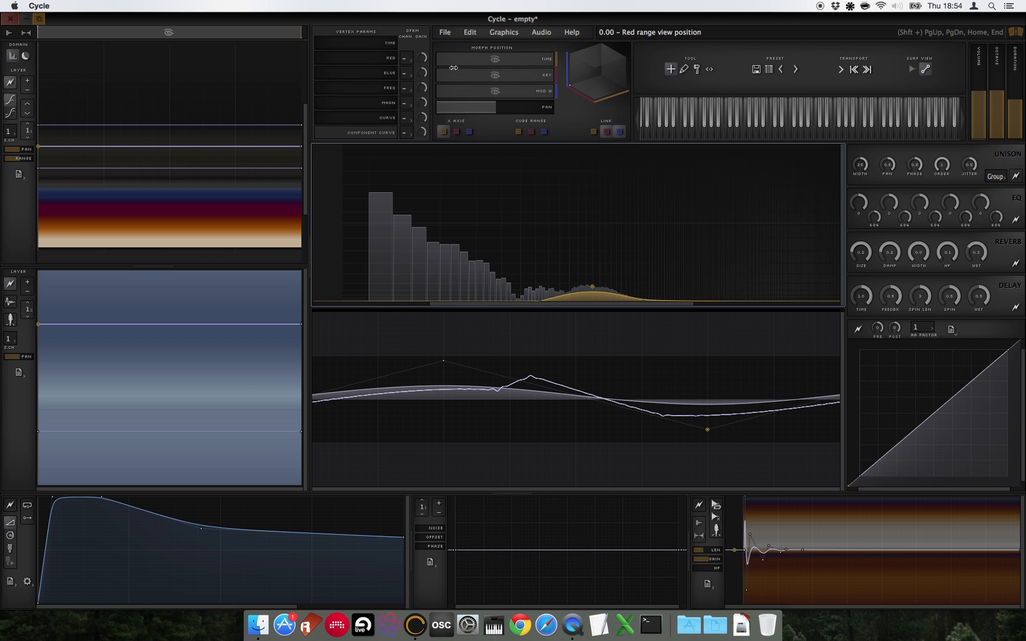
At the start of the time range, box-select the three hump vertices and shift them together toward higher frequencies
left_click_drag(440, 58, 403, 62)
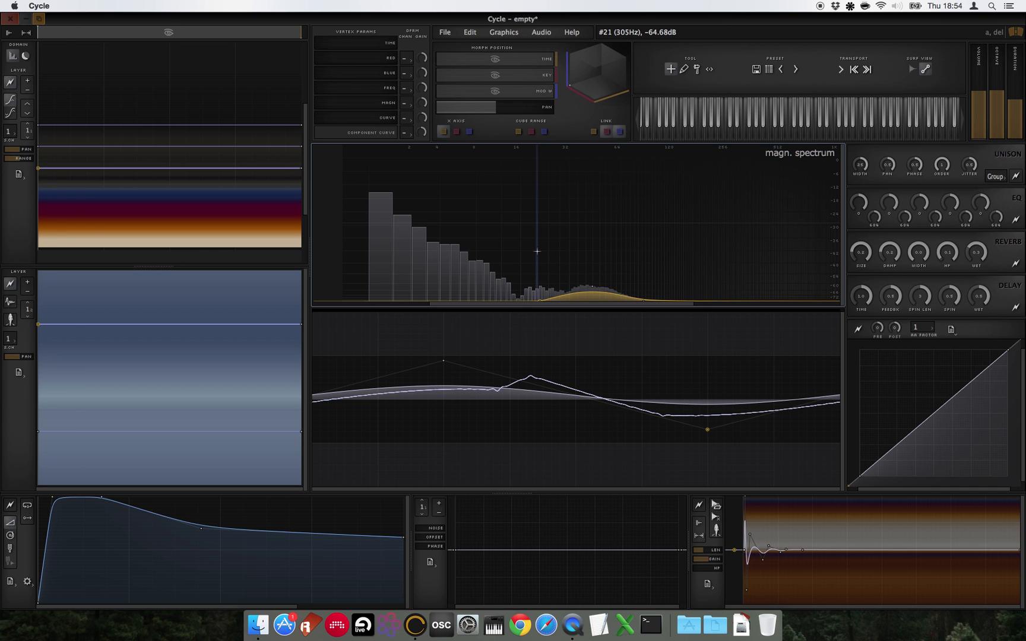
left_click_drag(529, 256, 664, 338)
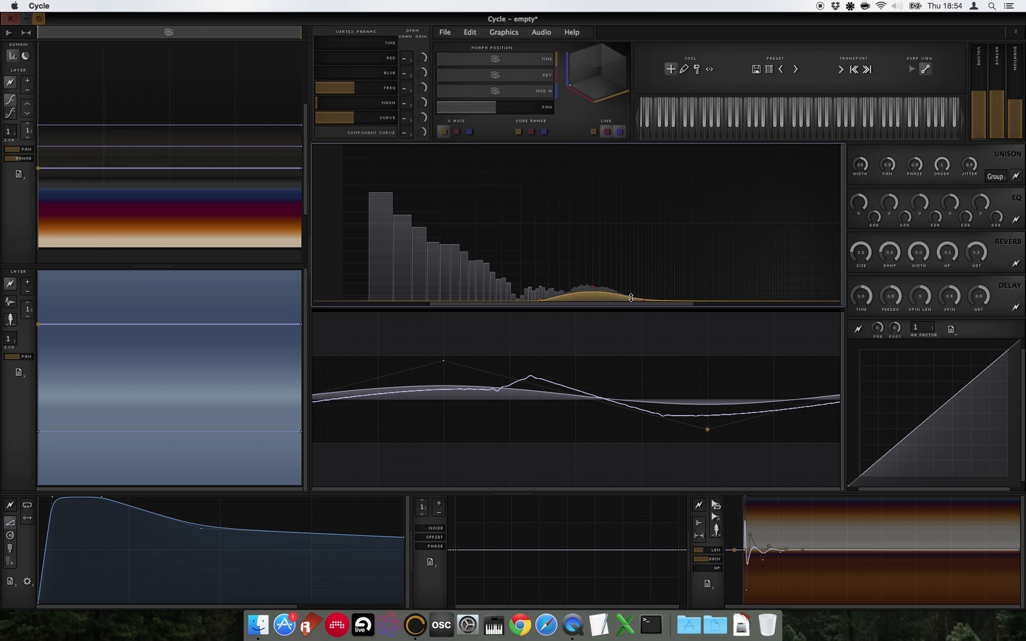
left_click_drag(618, 286, 668, 284)
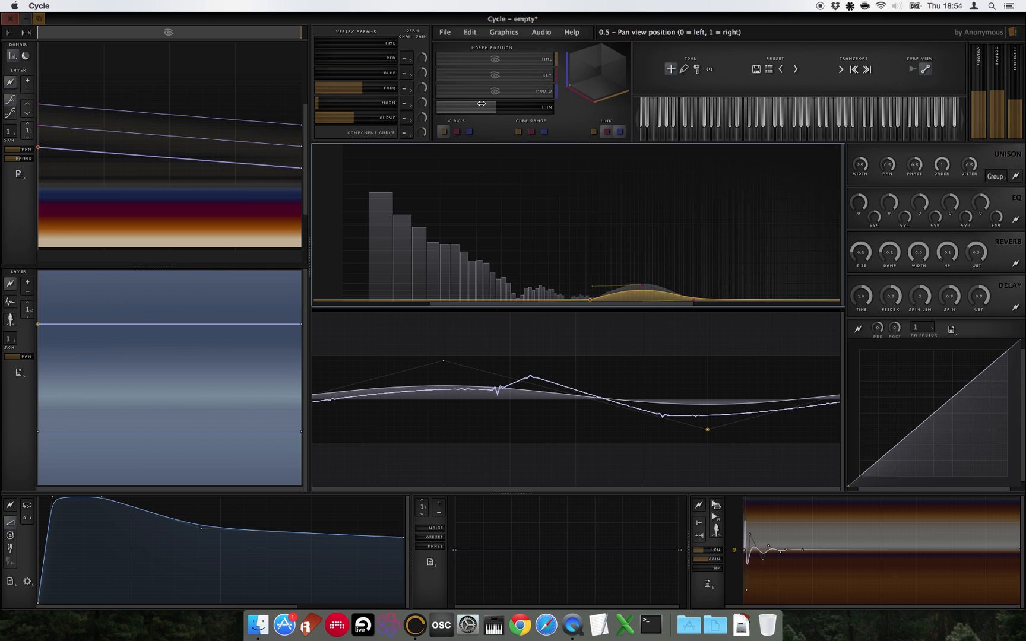
left_click(609, 190)
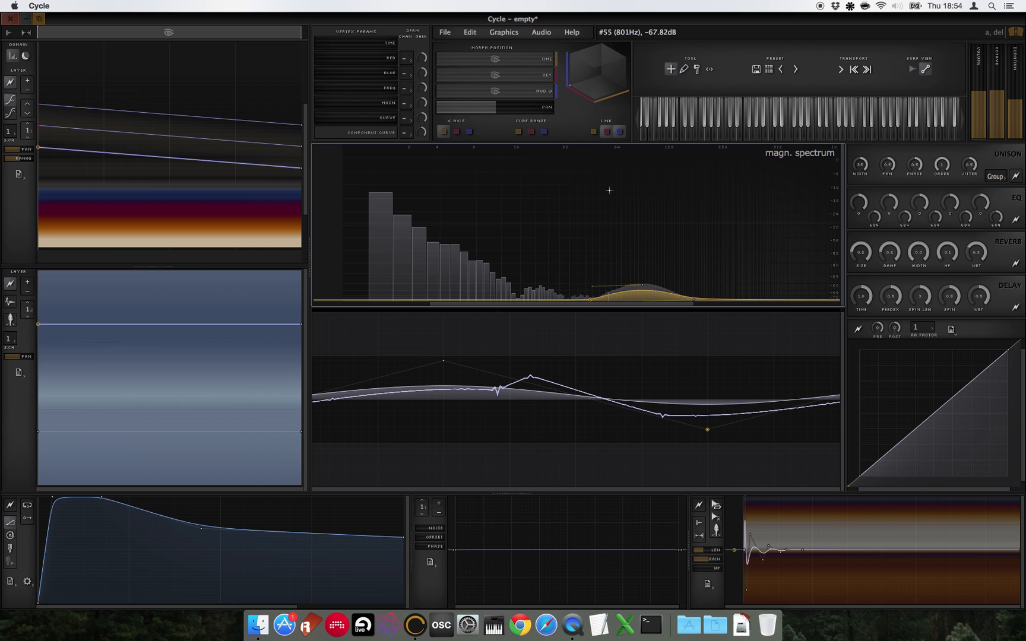
At time position 1.00, widen the hump by spreading its two base vertices outward and move its peak lower in frequency and higher in magnitude
left_click_drag(440, 59, 567, 64)
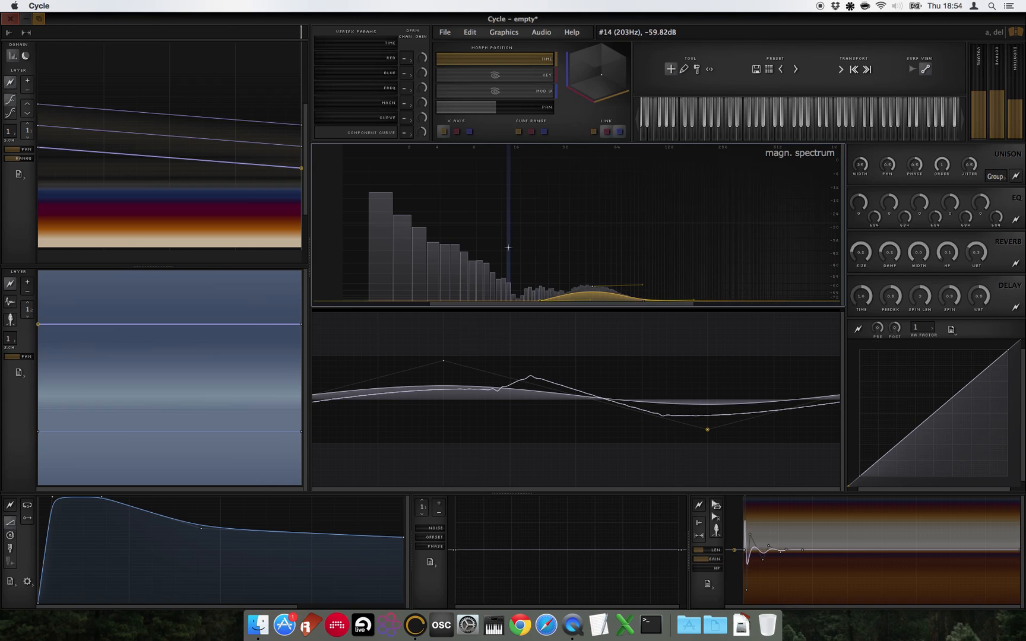
left_click_drag(507, 250, 669, 315)
left_click(608, 235)
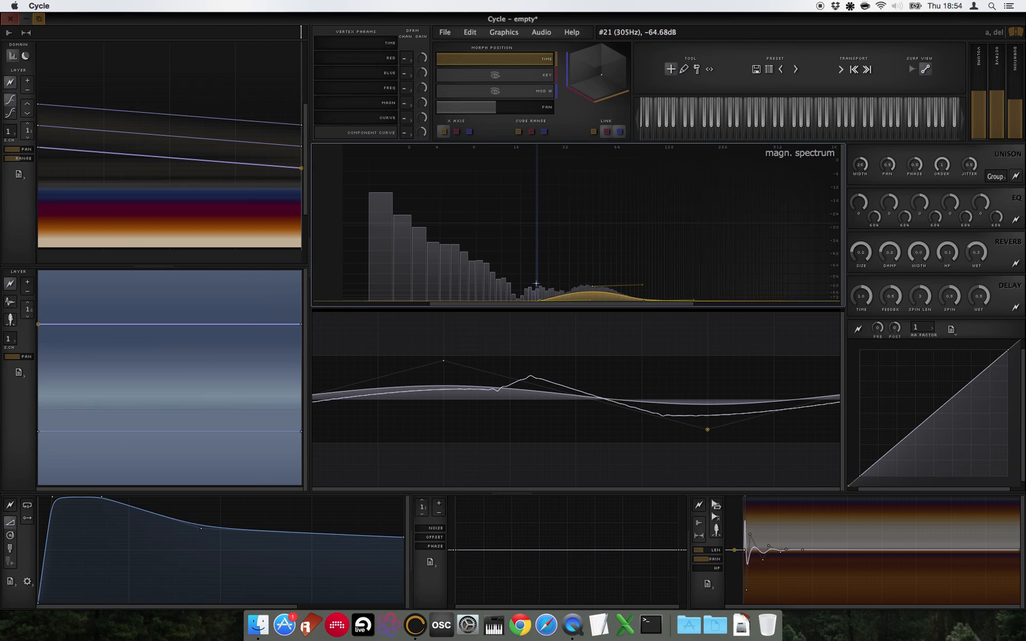
mouse_move(538, 295)
left_mouse_down()
mouse_move(455, 290)
mouse_move(408, 308)
left_mouse_up()
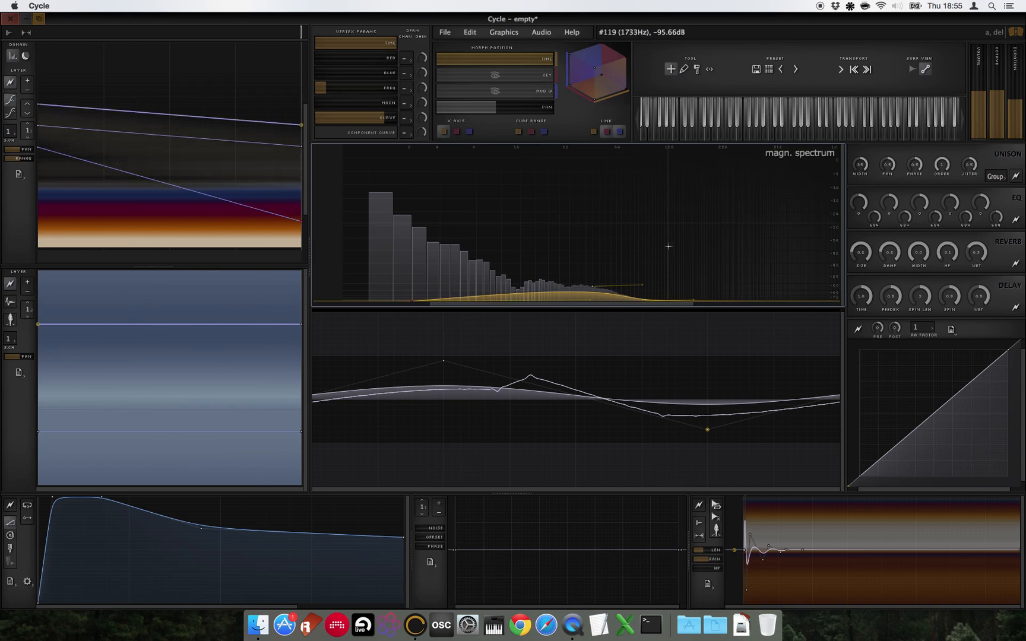
mouse_move(648, 302)
left_mouse_down()
mouse_move(657, 302)
mouse_move(639, 297)
mouse_move(715, 301)
left_mouse_up()
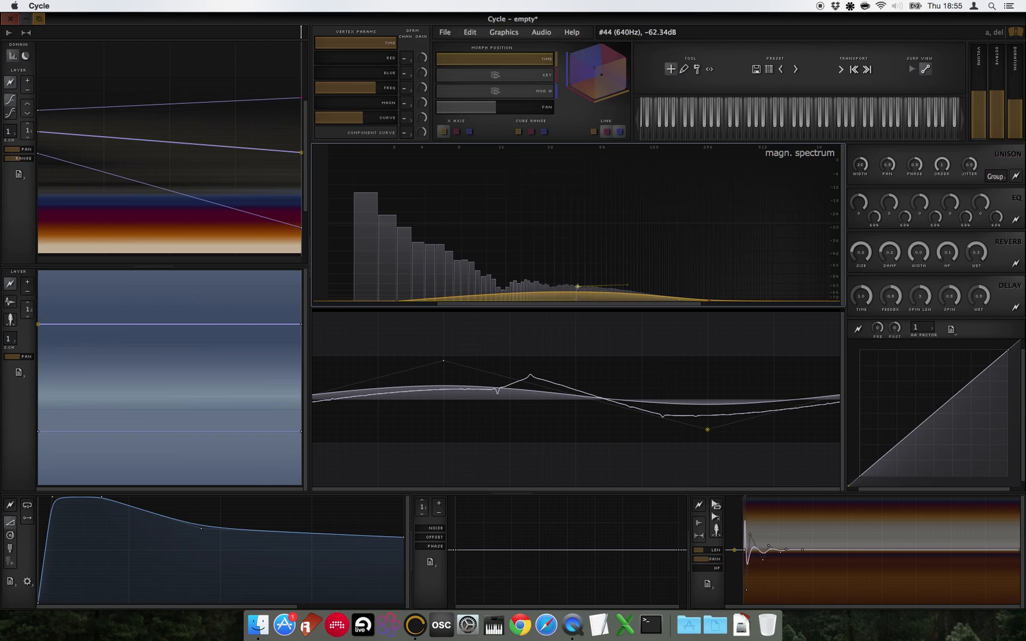
mouse_move(577, 286)
left_mouse_down()
mouse_move(486, 279)
mouse_move(475, 263)
left_mouse_up()
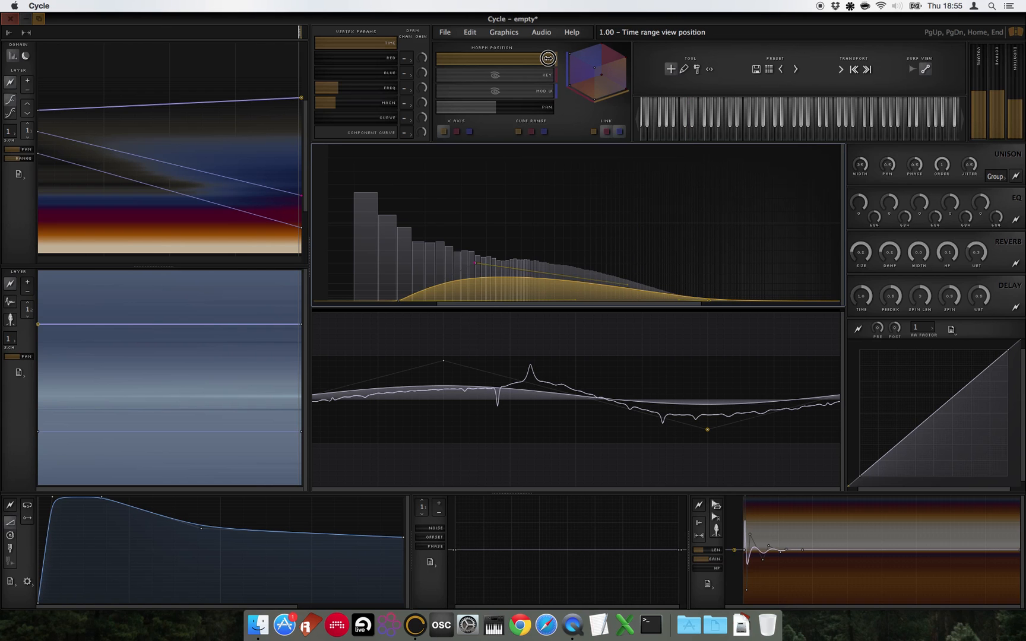
Scrub the time position back from 1.00 to the start and soften the curve of the hump's peak vertex there
mouse_move(546, 58)
left_mouse_down()
mouse_move(400, 71)
mouse_move(566, 81)
left_mouse_up()
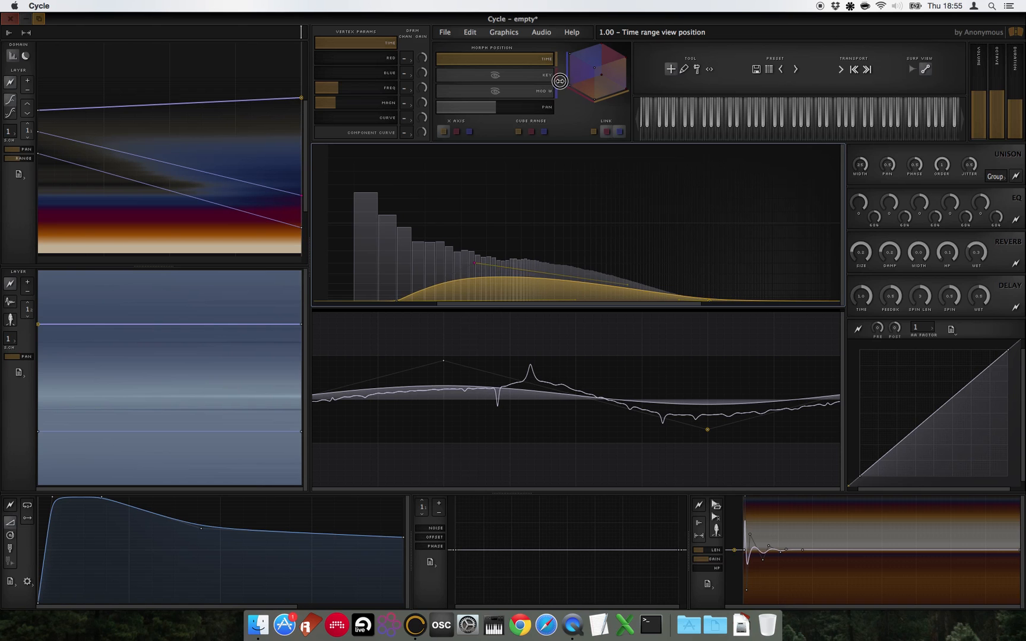
mouse_move(547, 83)
left_mouse_down()
mouse_move(490, 76)
mouse_move(436, 88)
mouse_move(537, 89)
left_mouse_up()
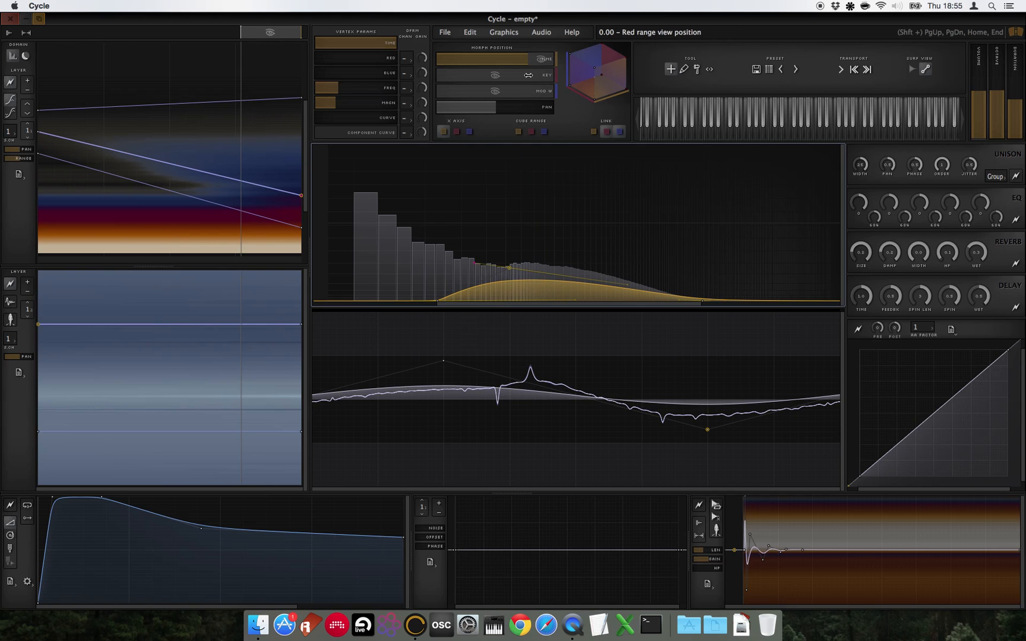
left_click_drag(529, 60, 401, 61)
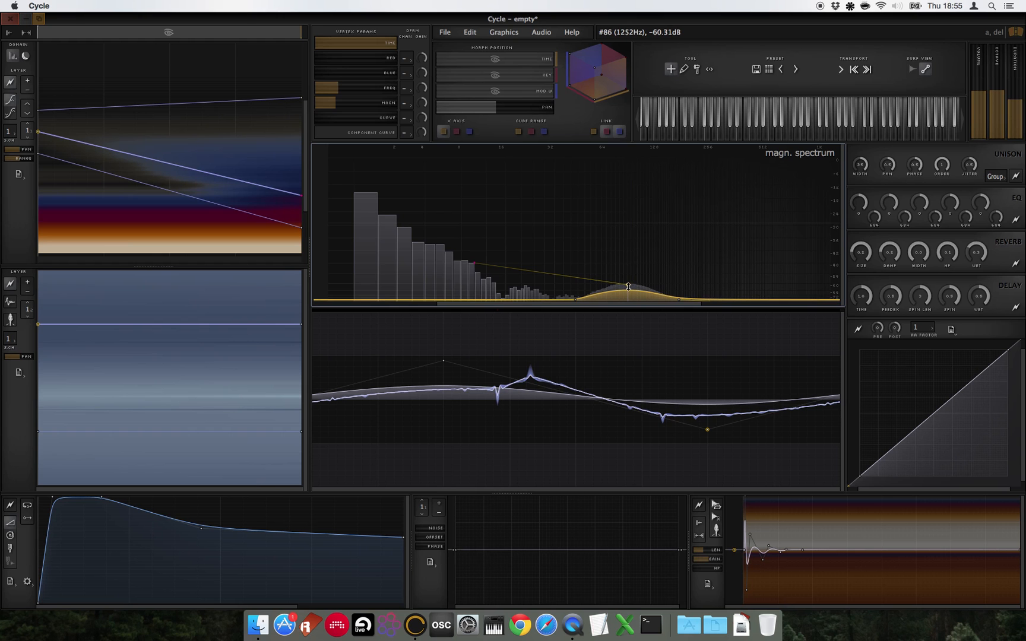
left_click_drag(628, 291, 647, 352)
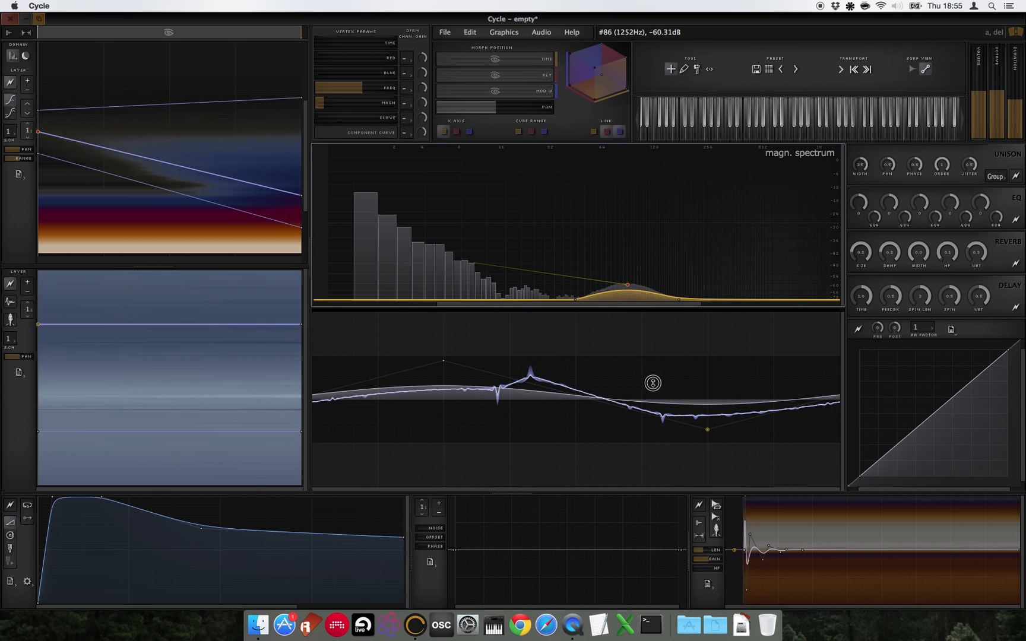
At time position 1.00, sharpen the hump's peak to full curve and move it slightly lower in frequency and higher in magnitude
left_click_drag(460, 61, 565, 65)
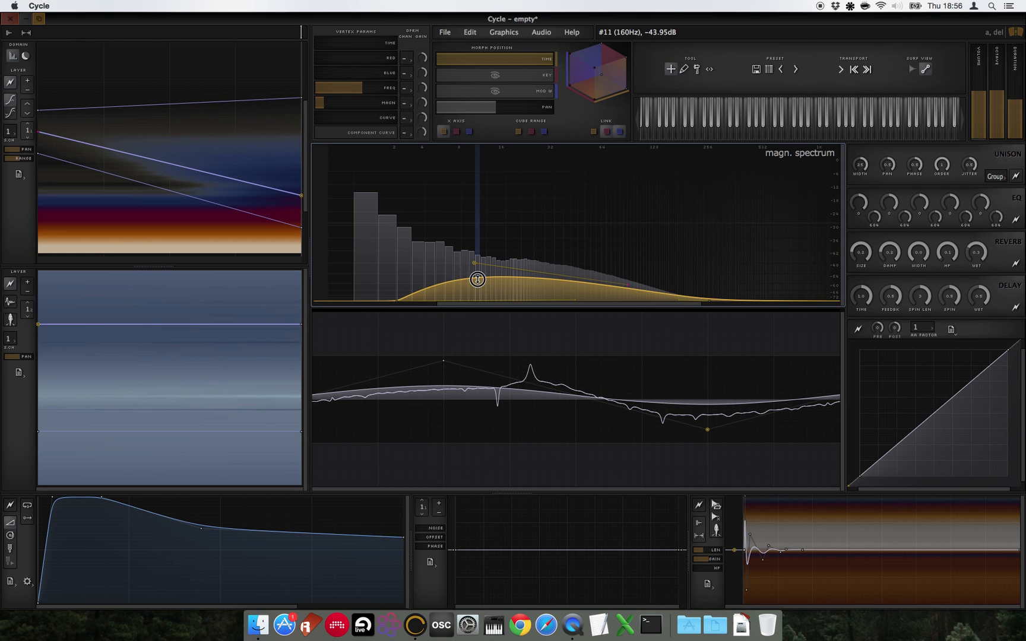
left_click_drag(477, 279, 470, 190)
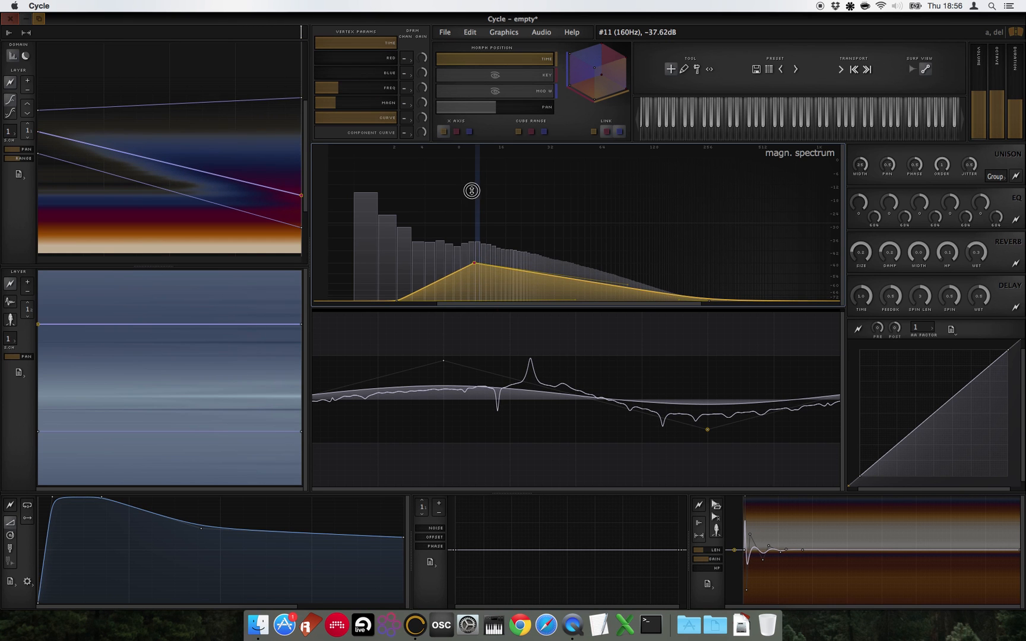
left_click_drag(473, 255, 461, 238)
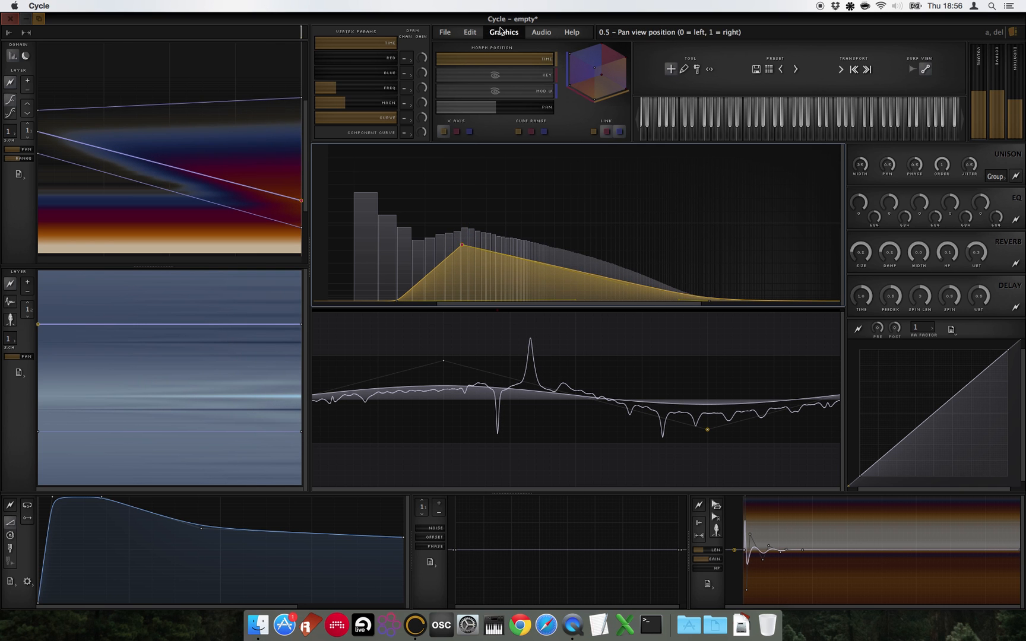
Scrub through the time range to compare the morphing spectrum, stop at 0.51, and audition the sound with several notes
mouse_move(547, 57)
left_mouse_down()
mouse_move(425, 71)
mouse_move(563, 74)
mouse_move(416, 62)
mouse_move(544, 68)
mouse_move(470, 70)
left_mouse_up()
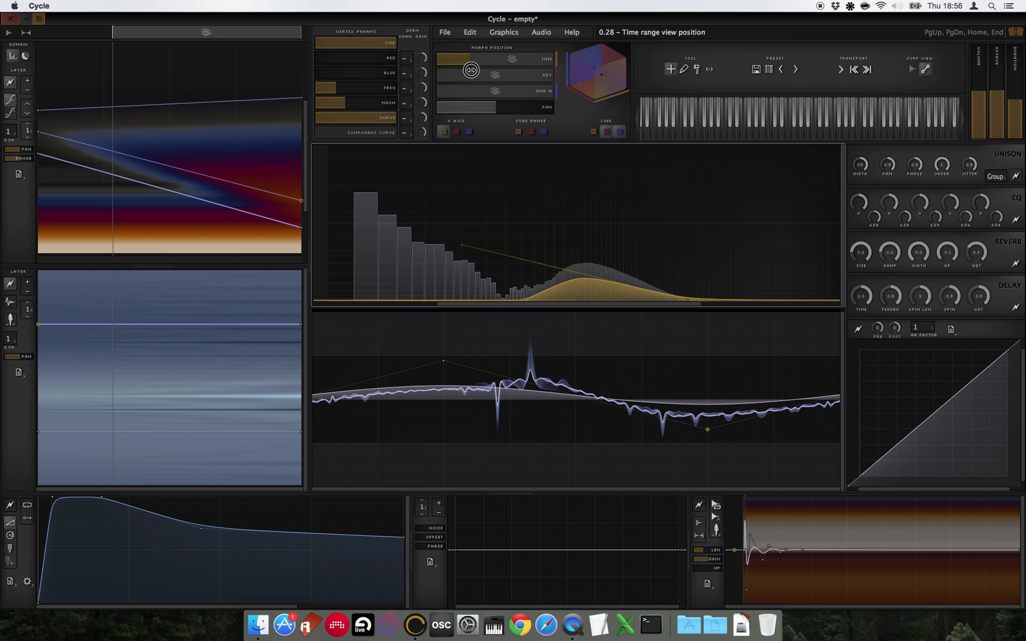
left_click_drag(470, 70, 574, 64)
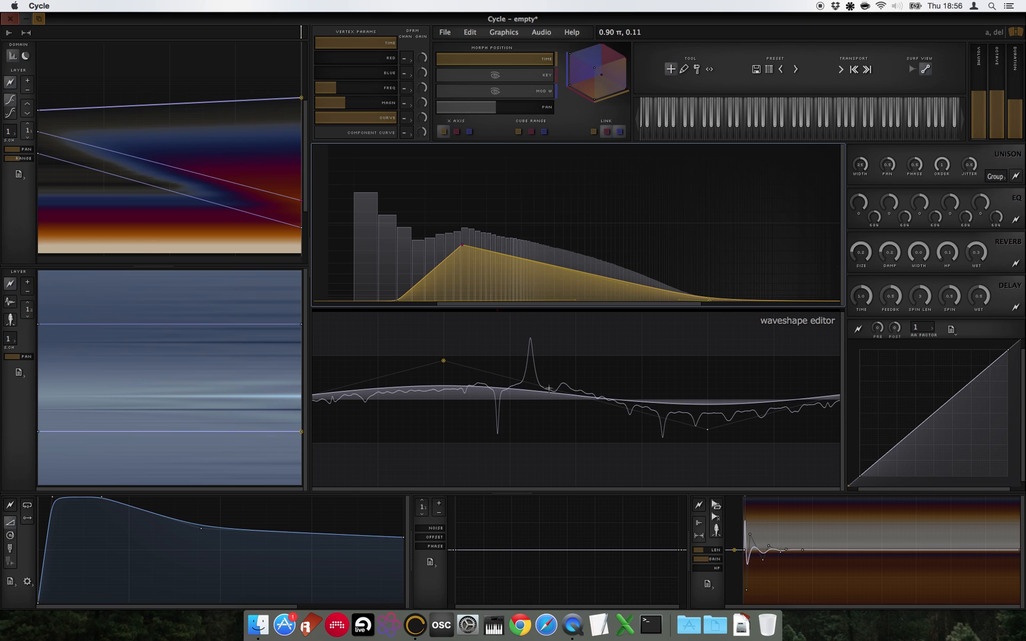
mouse_move(549, 60)
left_mouse_down()
mouse_move(445, 61)
mouse_move(495, 63)
left_mouse_up()
key("a")
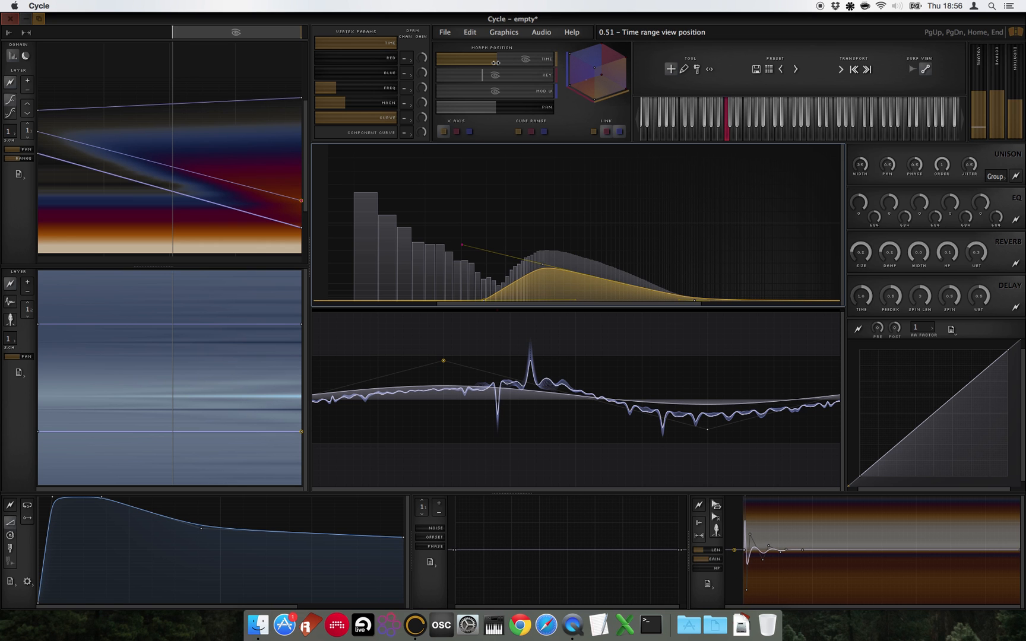
key("f")
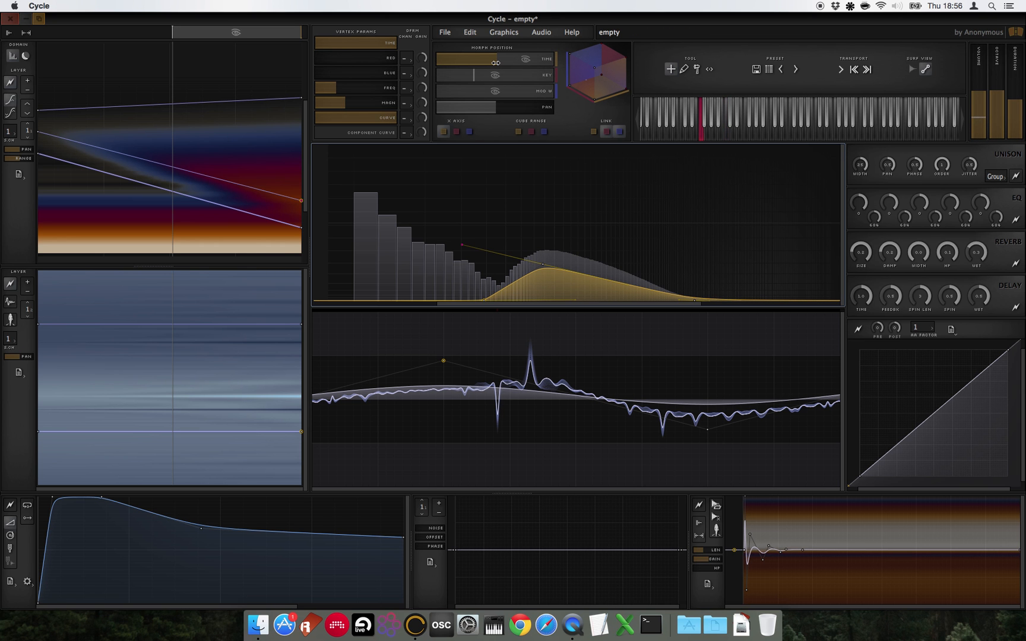
key("g")
key("h")
key("j")
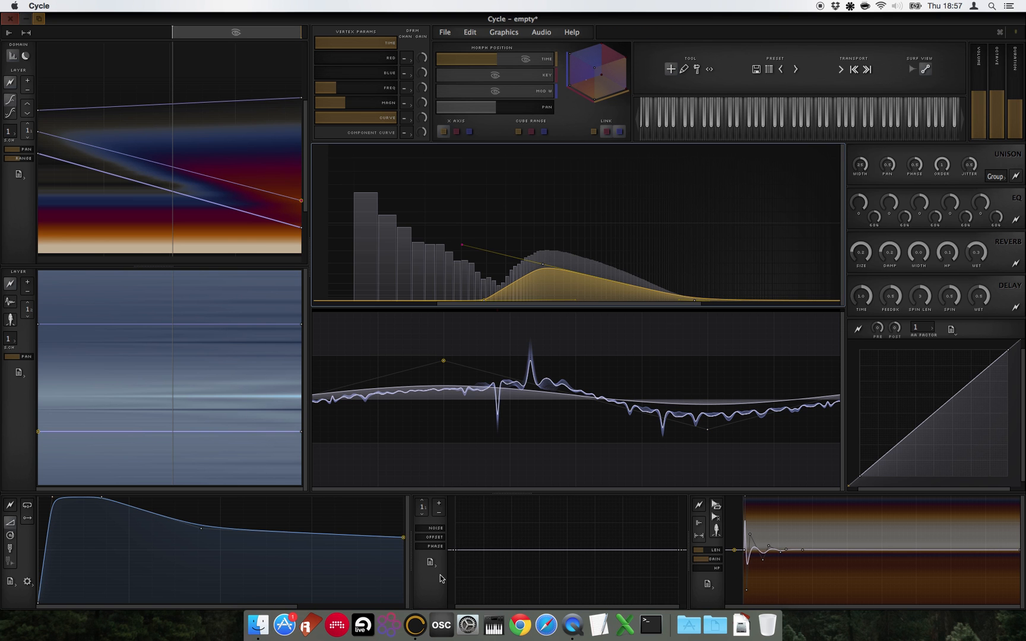
Show the scratch envelope, add a second one, and assign the magnitude spectrum layer to scratch channel 2
left_click(10, 537)
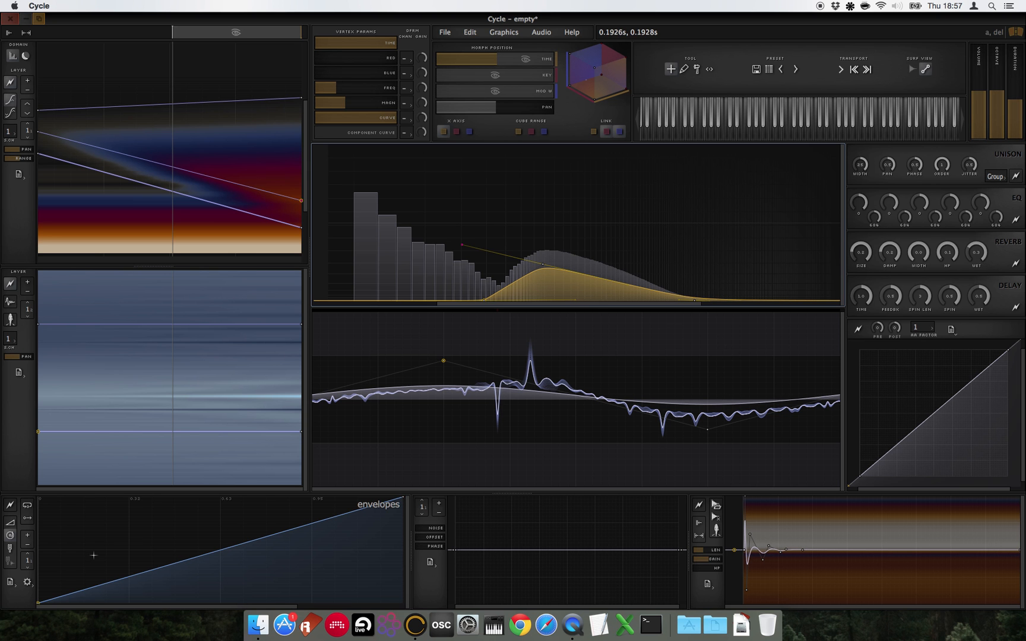
left_click(29, 538)
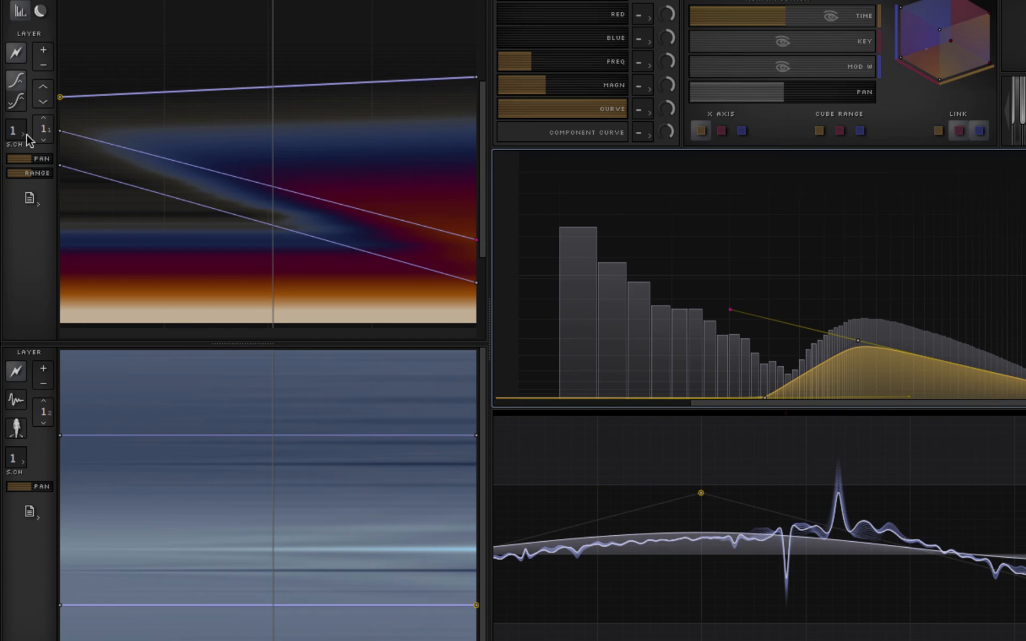
left_click(20, 134)
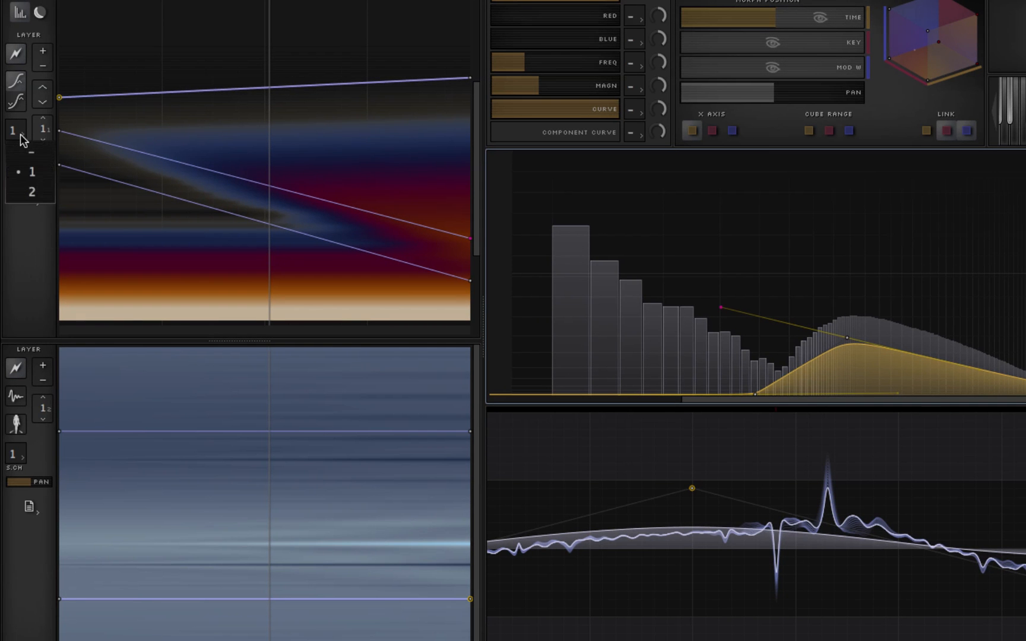
left_click(32, 192)
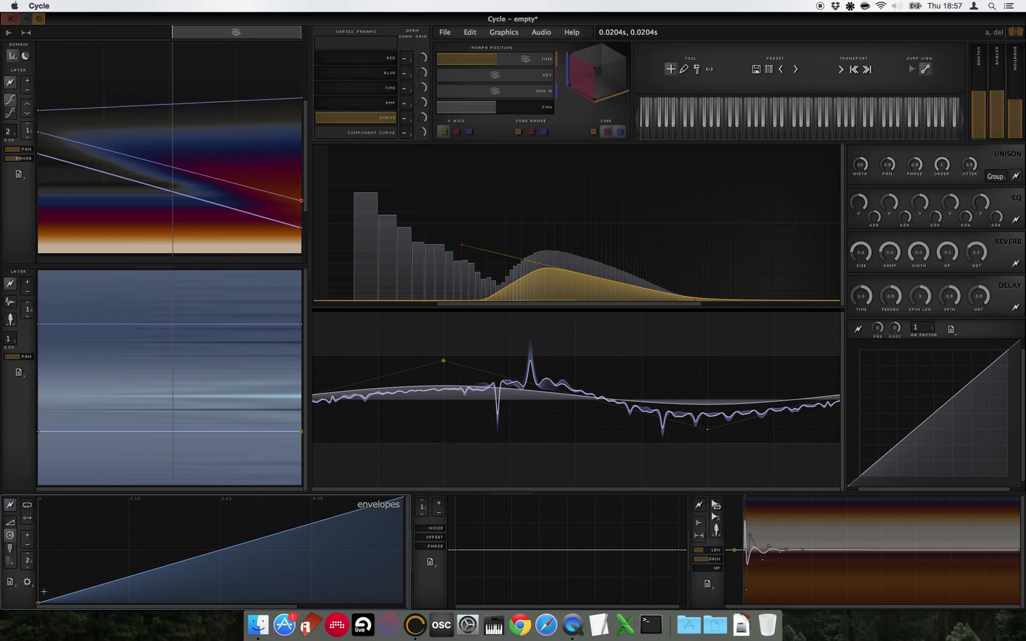
Reshape scratch envelope 2 into a triangle with both ends at zero and a nearly full-height vertex midway, and play the sound
left_click(28, 507)
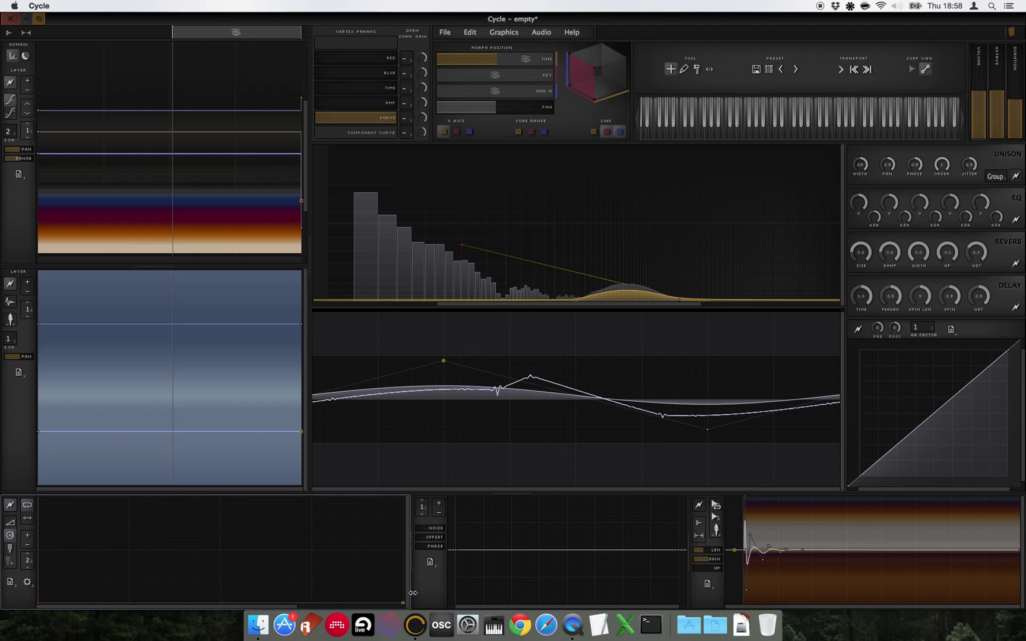
mouse_move(38, 601)
left_mouse_down()
mouse_move(34, 558)
mouse_move(21, 610)
left_mouse_up()
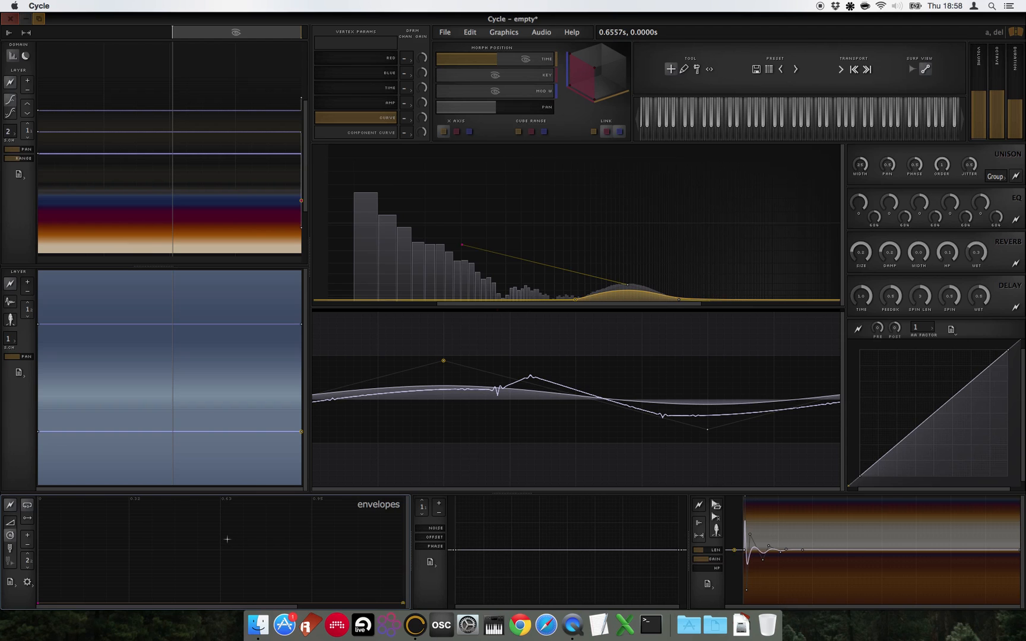
left_click(221, 515)
left_click_drag(220, 515, 221, 511)
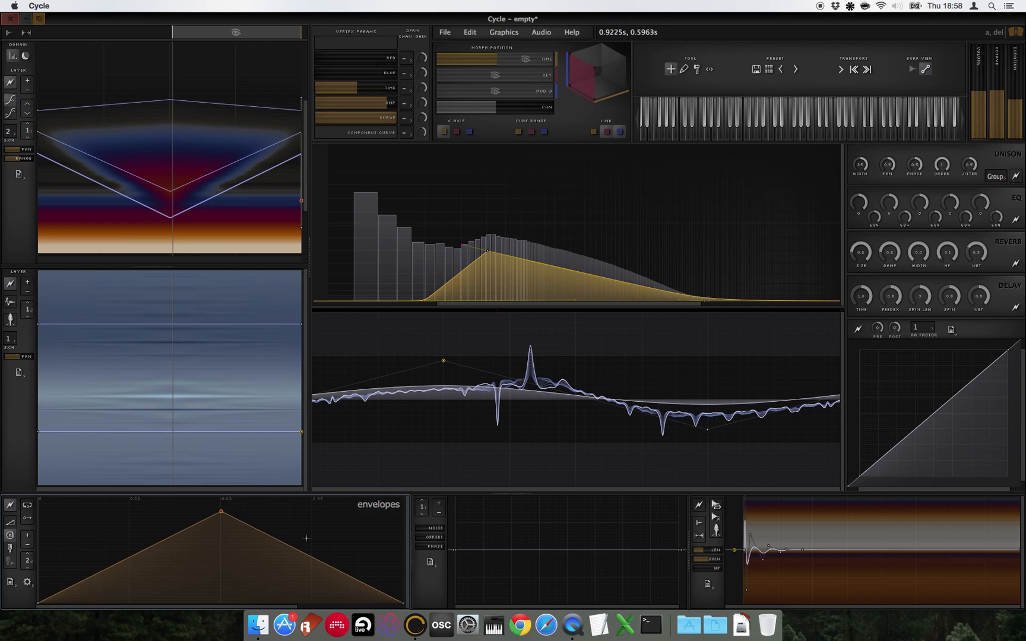
key("space")
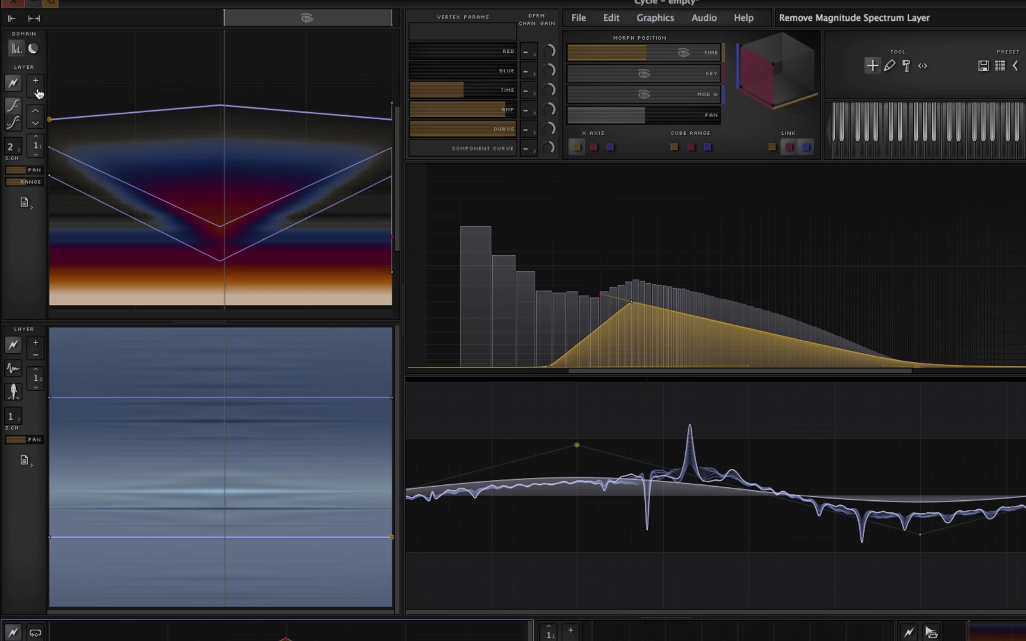
Add a second magnitude spectrum layer and switch back to the first layer
left_click(35, 81)
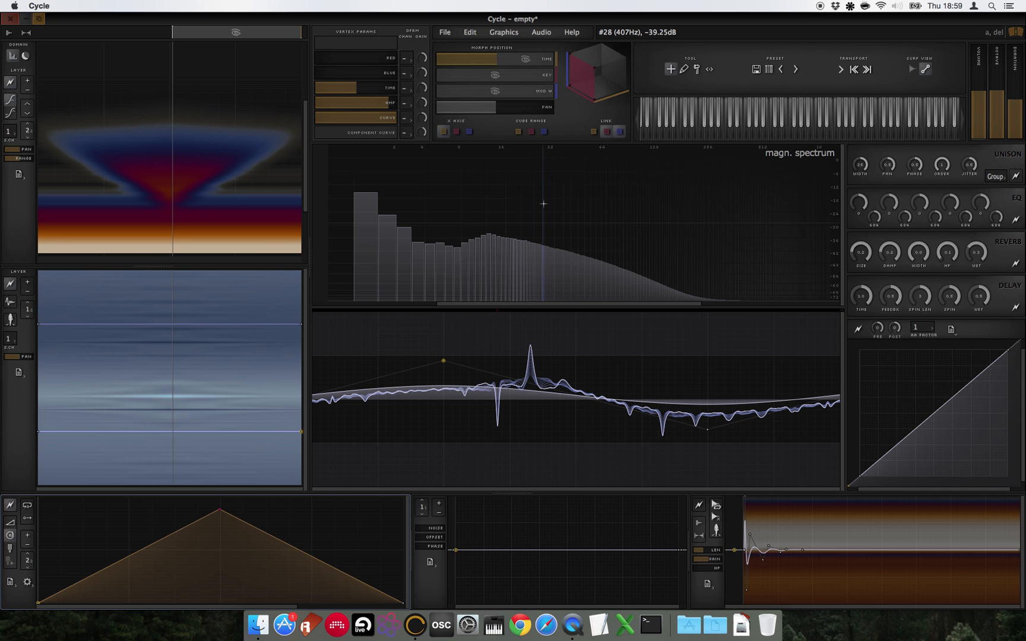
left_click(30, 137)
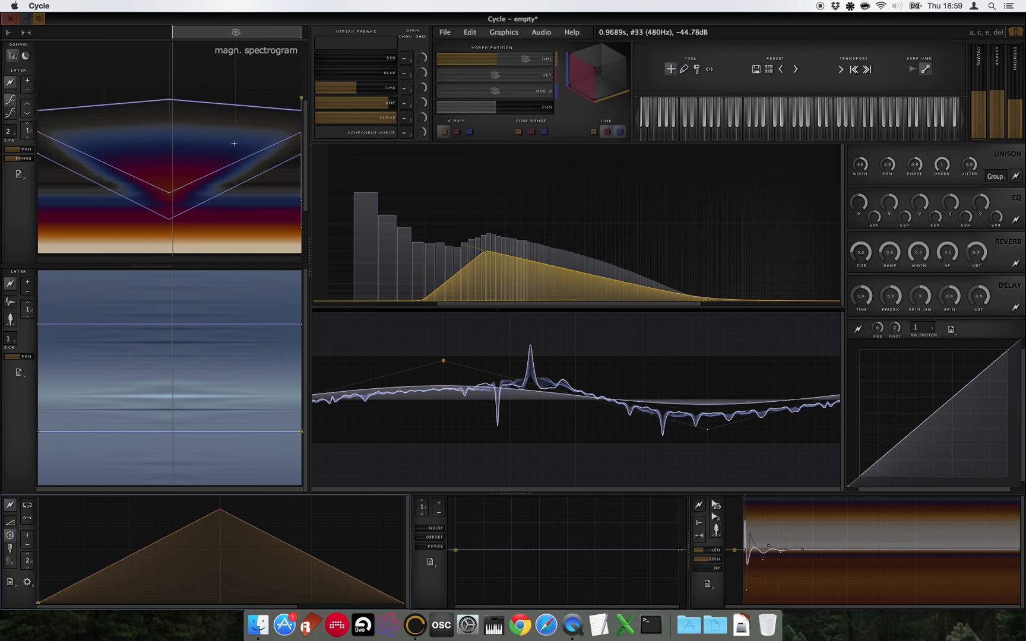
Switch to the empty second magnitude spectrum layer and add vertices in deformer 1 to form two humps above the baseline
mouse_move(495, 64)
left_mouse_down()
mouse_move(561, 65)
mouse_move(422, 65)
mouse_move(543, 68)
mouse_move(472, 64)
mouse_move(530, 65)
mouse_move(479, 62)
mouse_move(494, 62)
left_mouse_up()
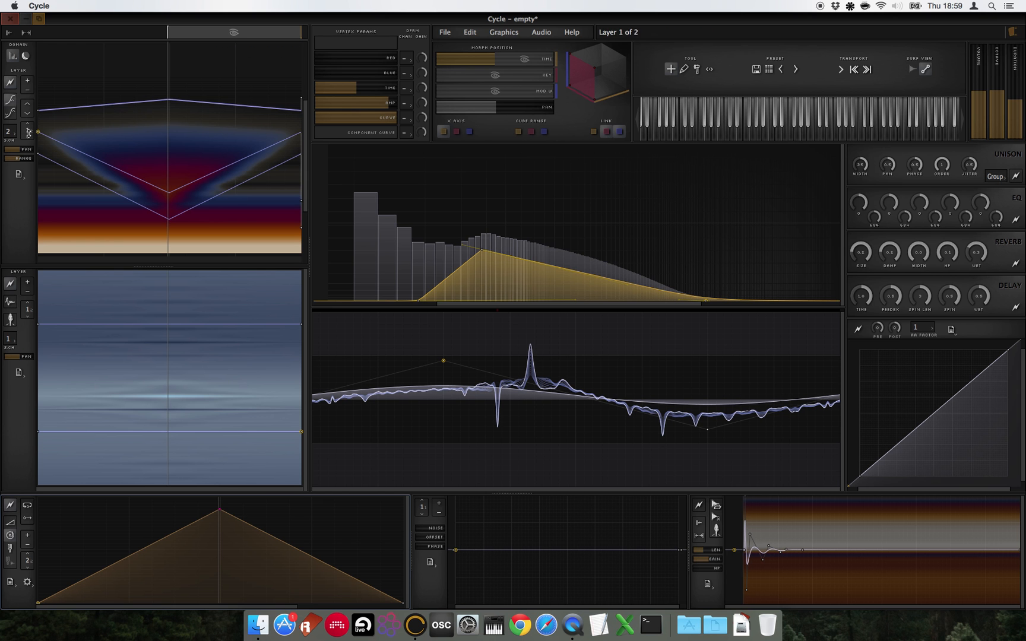
left_click(29, 93)
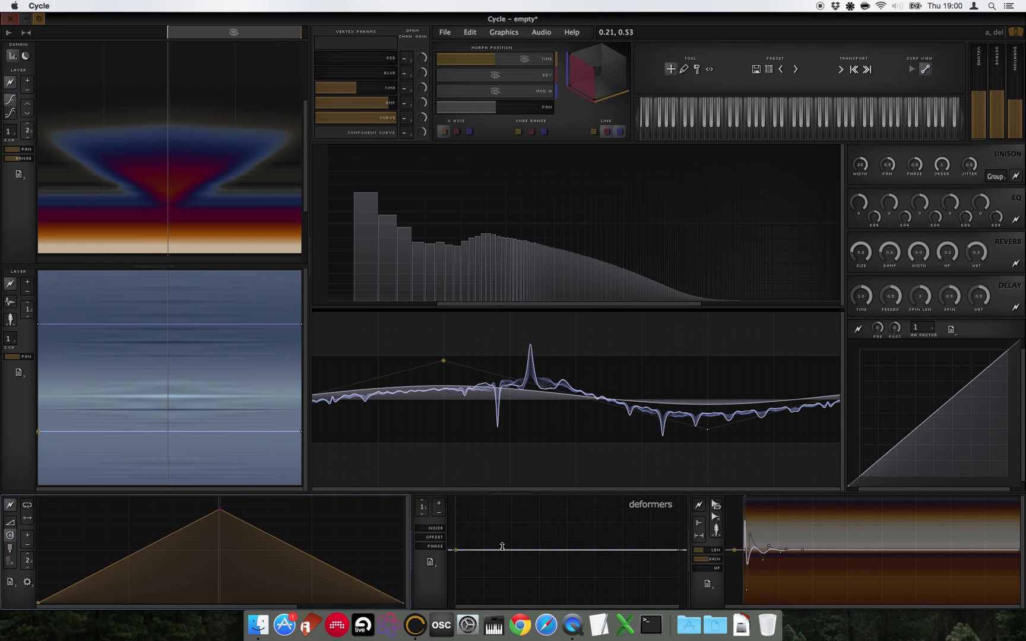
left_click(501, 547)
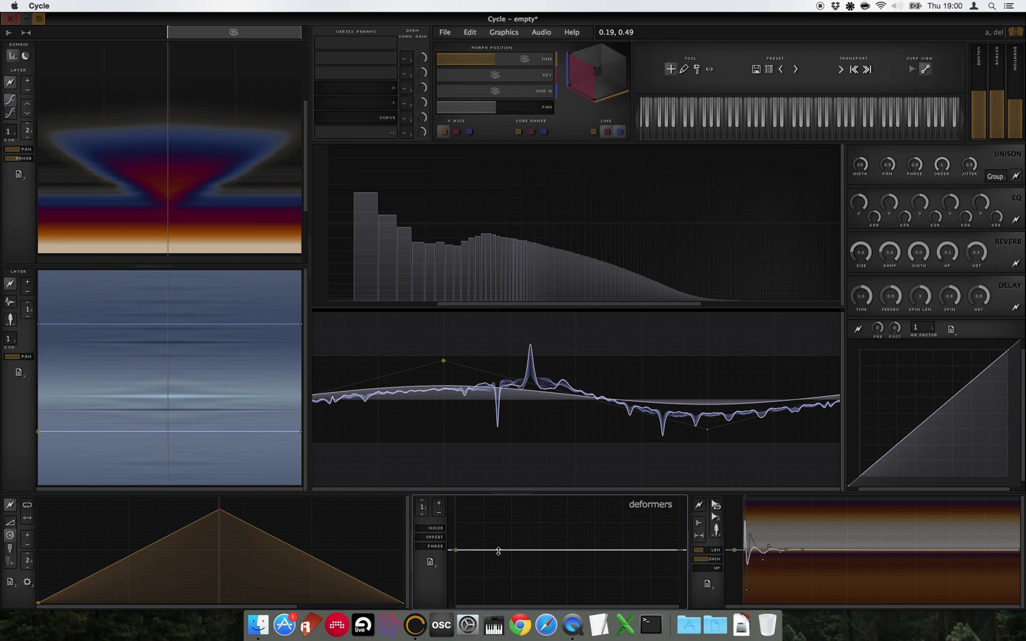
left_click(495, 544)
left_click(523, 546)
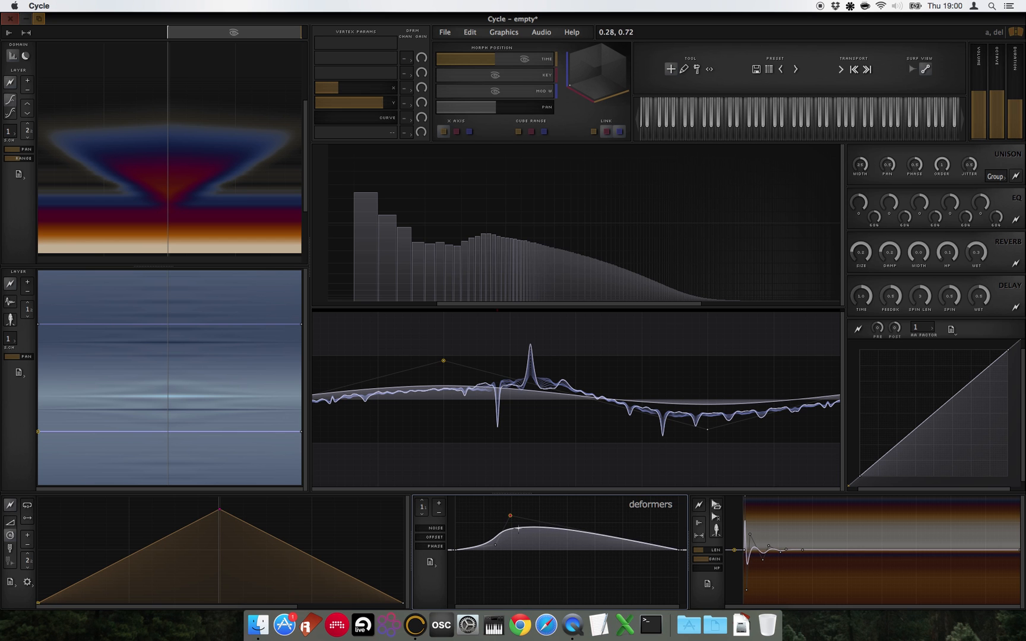
left_click(578, 539)
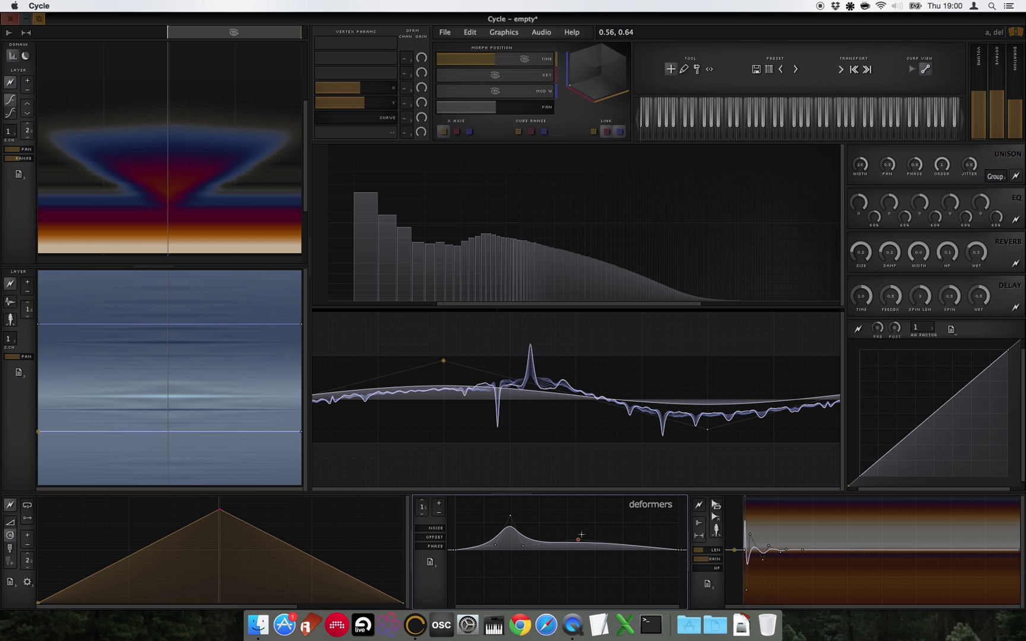
left_click(590, 519)
left_click(606, 545)
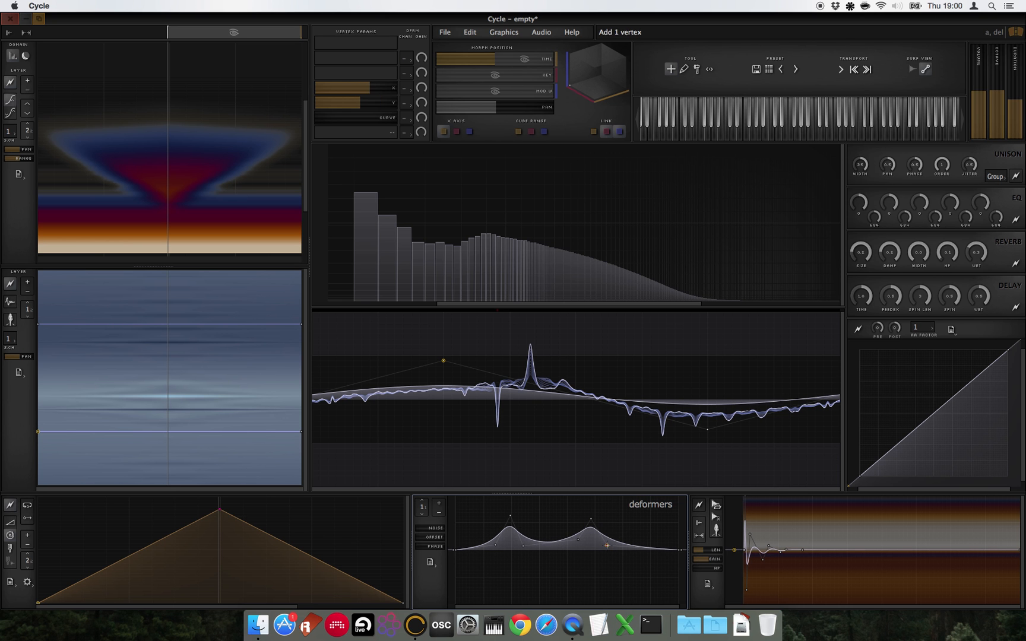
Move the valley vertices onto the baseline and sharpen both deformer humps into narrow, straight-sided triangular spikes of equal height
left_click_drag(578, 540, 601, 551)
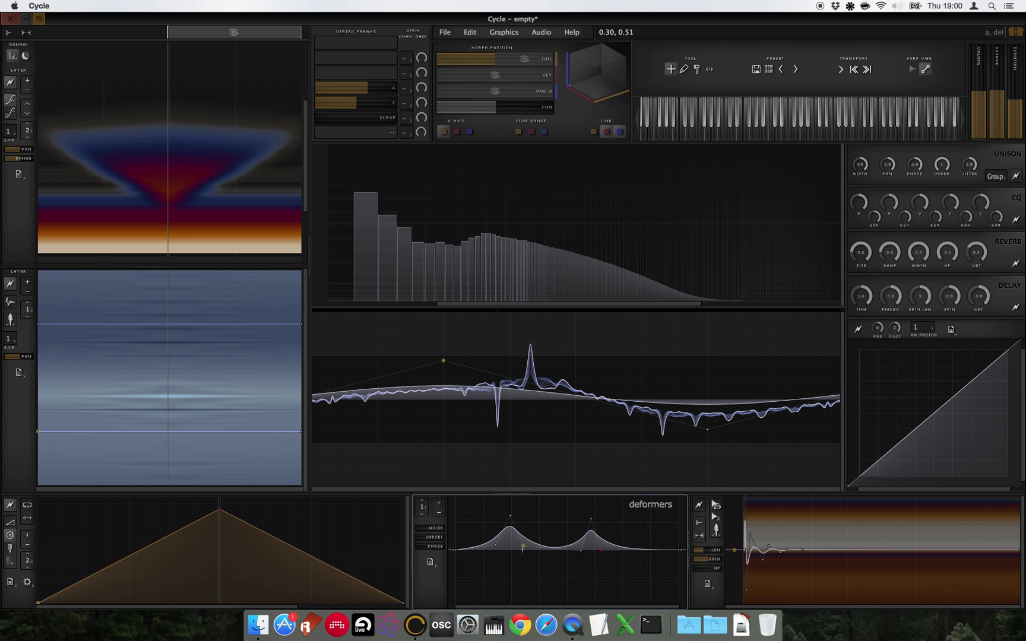
left_click_drag(524, 546, 509, 521)
left_click_drag(590, 520, 588, 488)
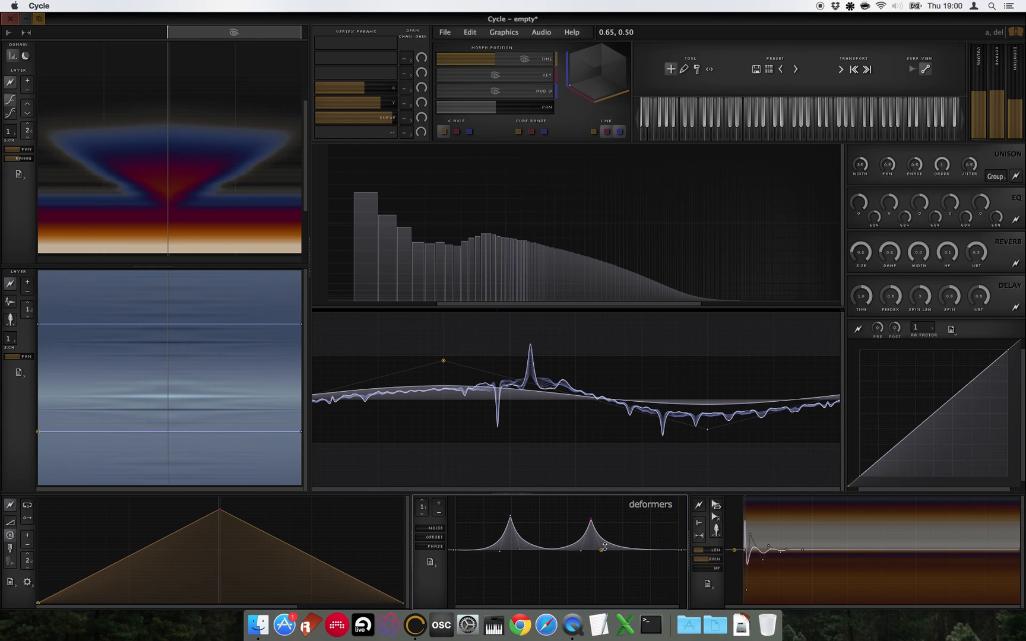
mouse_move(600, 551)
left_mouse_down()
mouse_move(597, 562)
mouse_move(570, 545)
mouse_move(591, 569)
left_mouse_up()
left_click_drag(527, 544, 513, 568)
left_click(512, 505)
left_click(597, 515)
left_click_drag(597, 515, 594, 515)
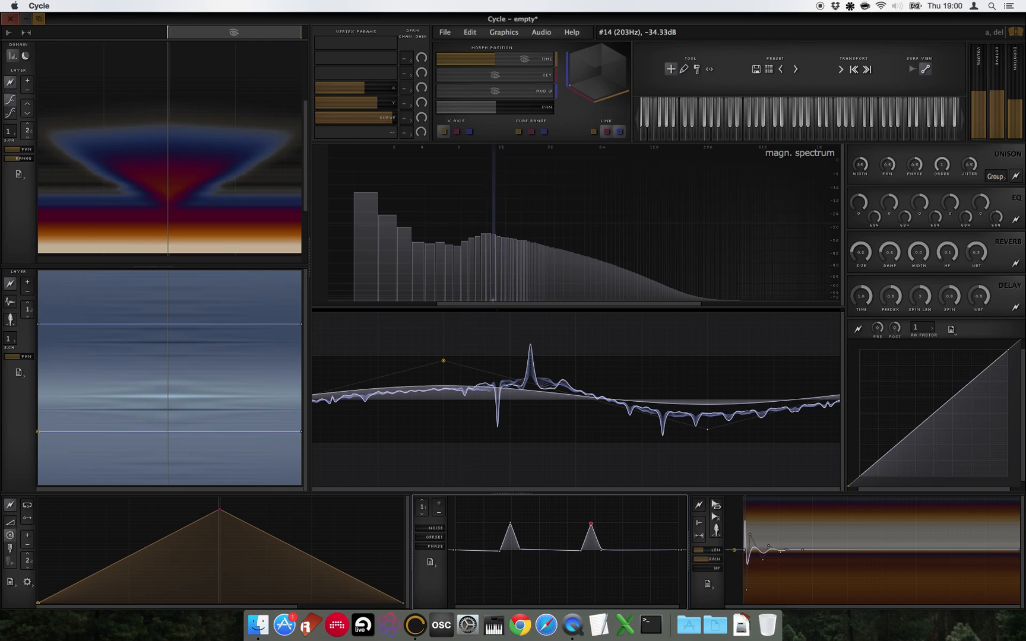
Place two vertices on the baseline of the second layer's magnitude spectrum, one mid-range and one at high frequency
left_click(565, 300)
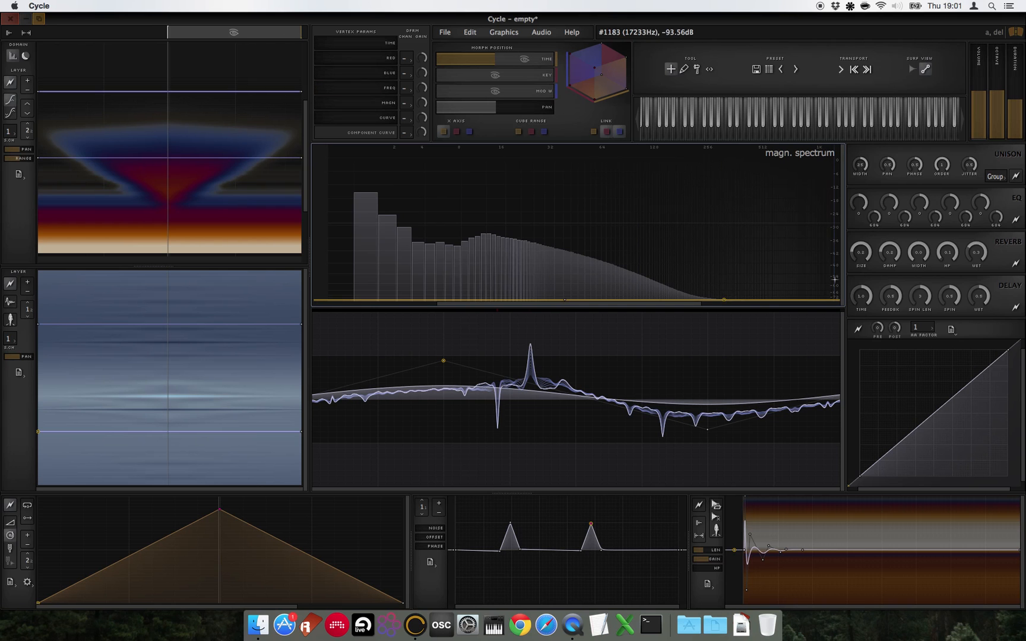
left_click_drag(564, 296, 559, 288)
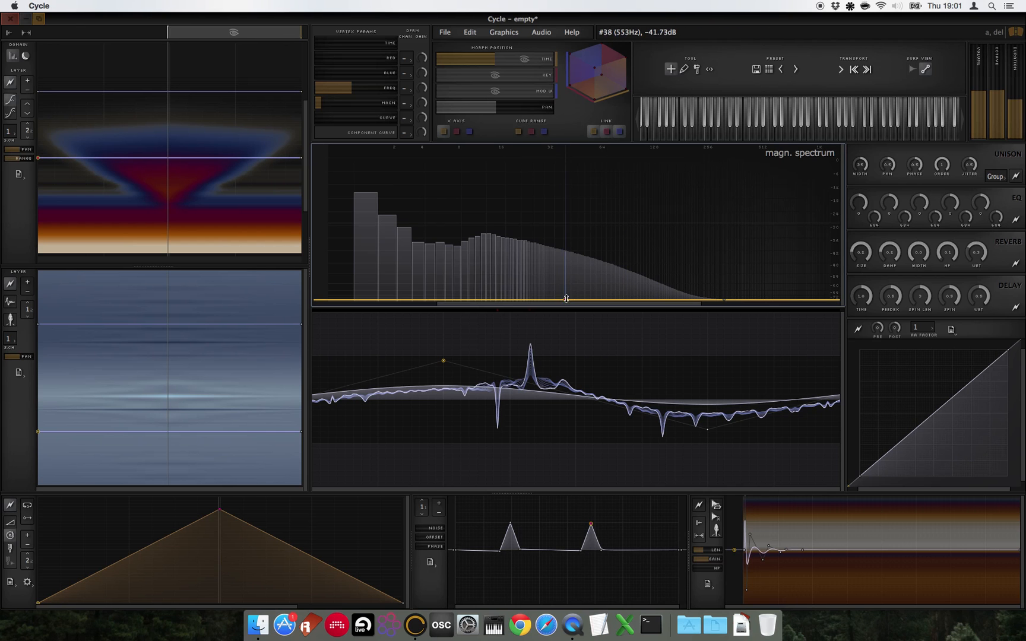
left_click_drag(565, 301, 563, 303)
left_click(724, 300)
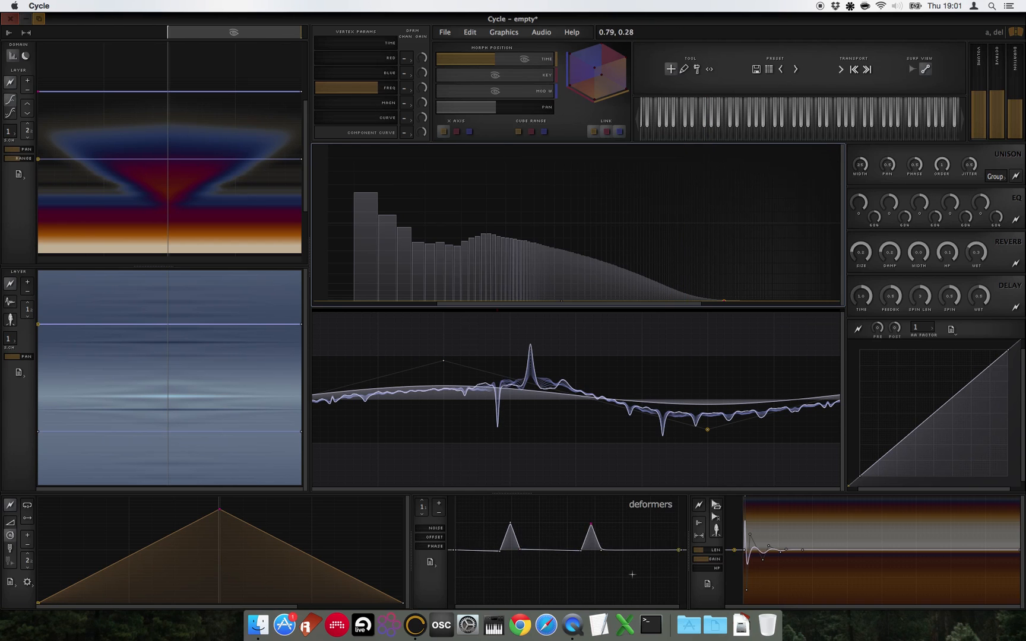
Set the component curve of the mid-range spectrum vertex to deform channel 1
left_click(561, 295)
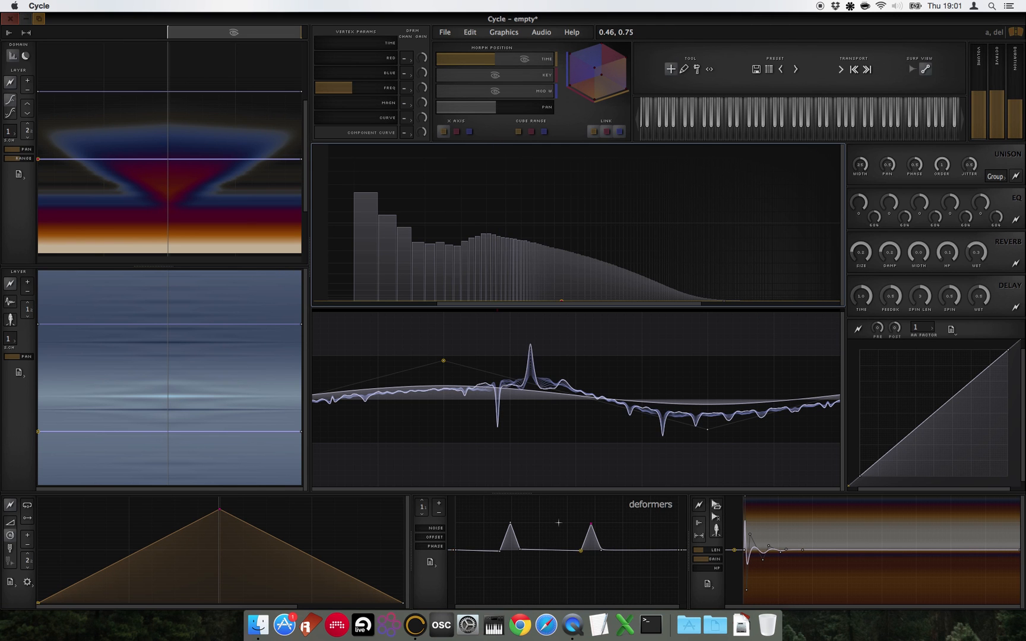
scroll(558, 523, "down", 1)
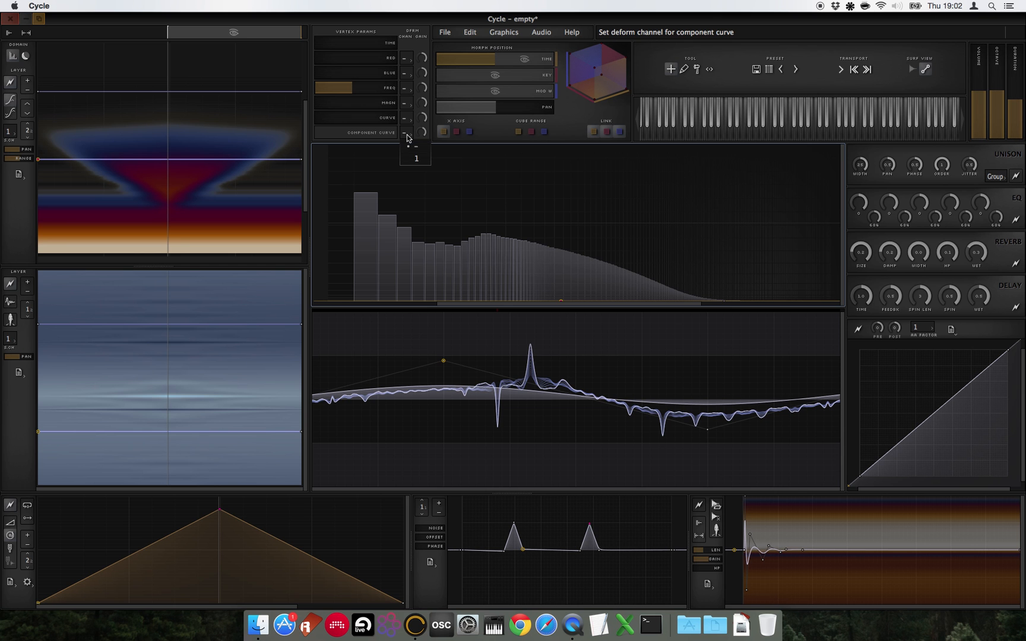
left_click(416, 159)
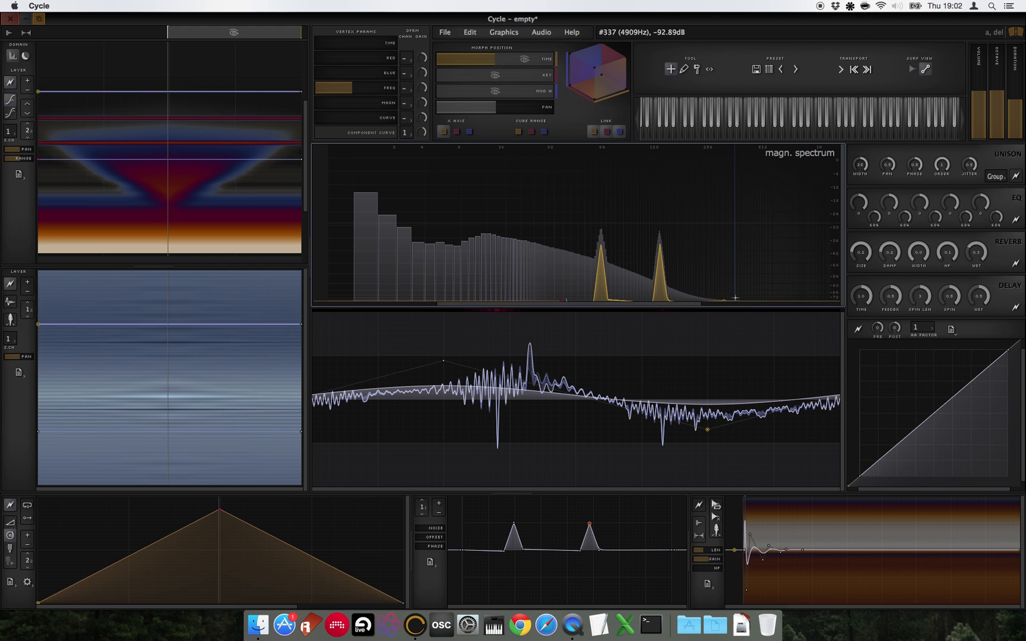
Move the spiked curve's starting vertex to a much higher frequency and reduce its deform gain to 0.2
left_click_drag(565, 289, 596, 339)
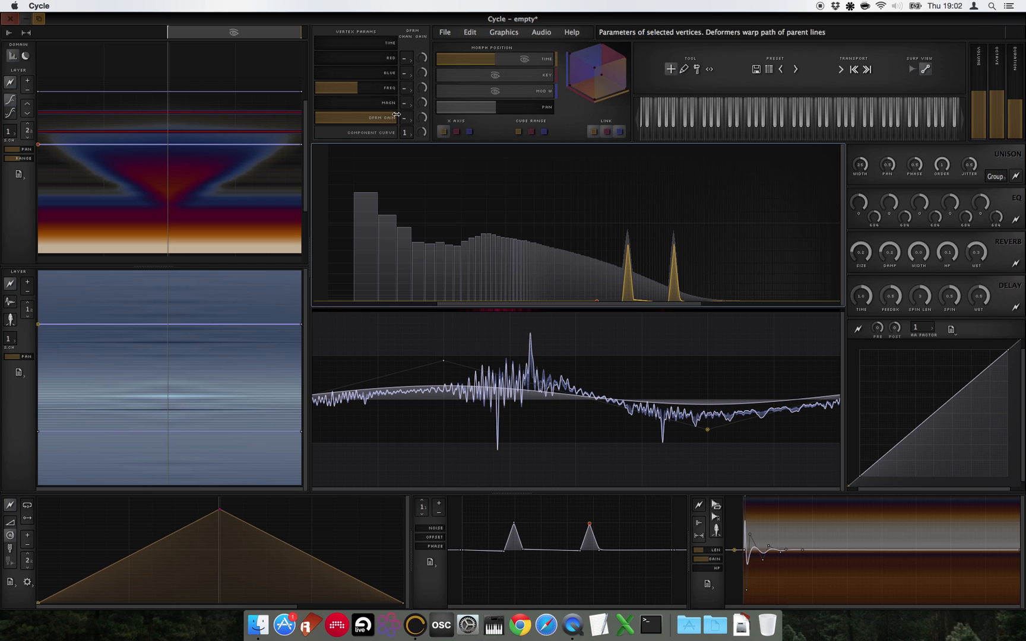
left_click_drag(393, 117, 333, 124)
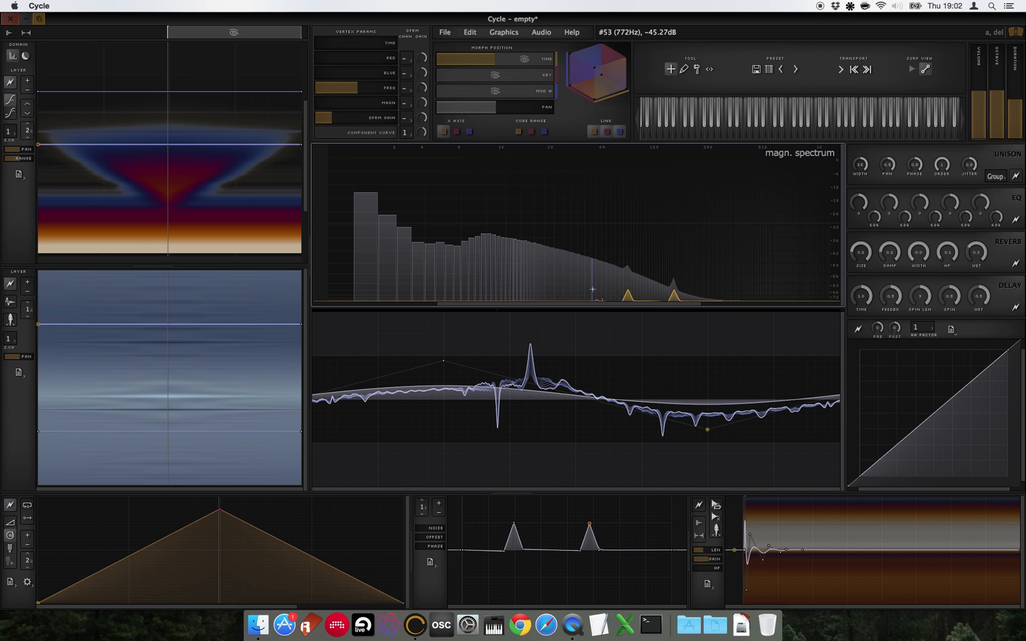
left_click_drag(593, 293, 675, 307)
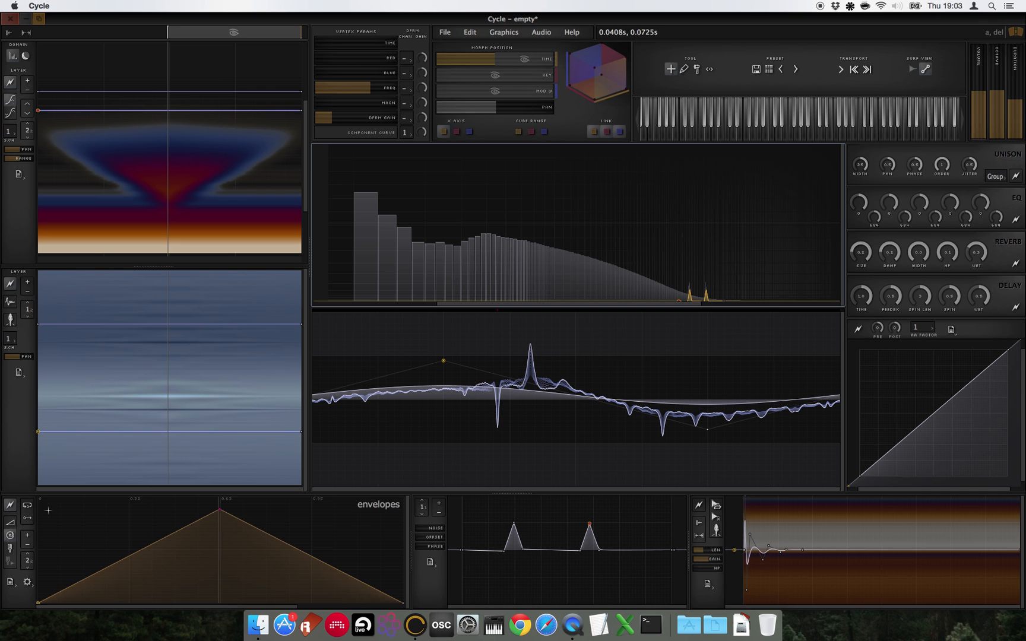
Shift the spikes' starting vertex down to around harmonic 110 while auditioning the sound
left_click_drag(30, 561, 35, 518)
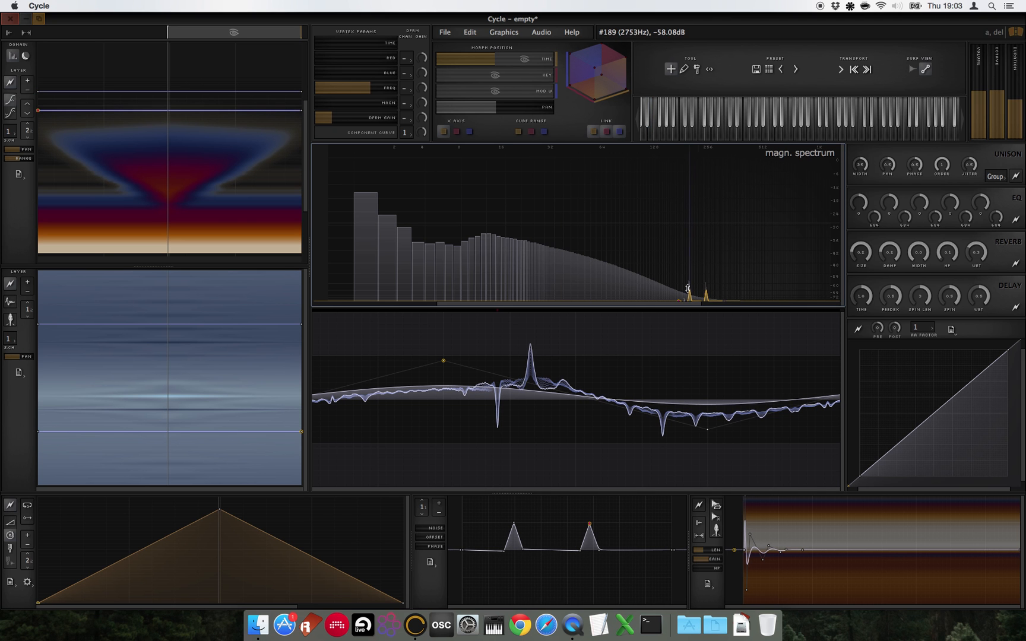
mouse_move(680, 297)
left_mouse_down()
mouse_move(481, 307)
mouse_move(406, 323)
mouse_move(538, 323)
mouse_move(657, 348)
left_mouse_up()
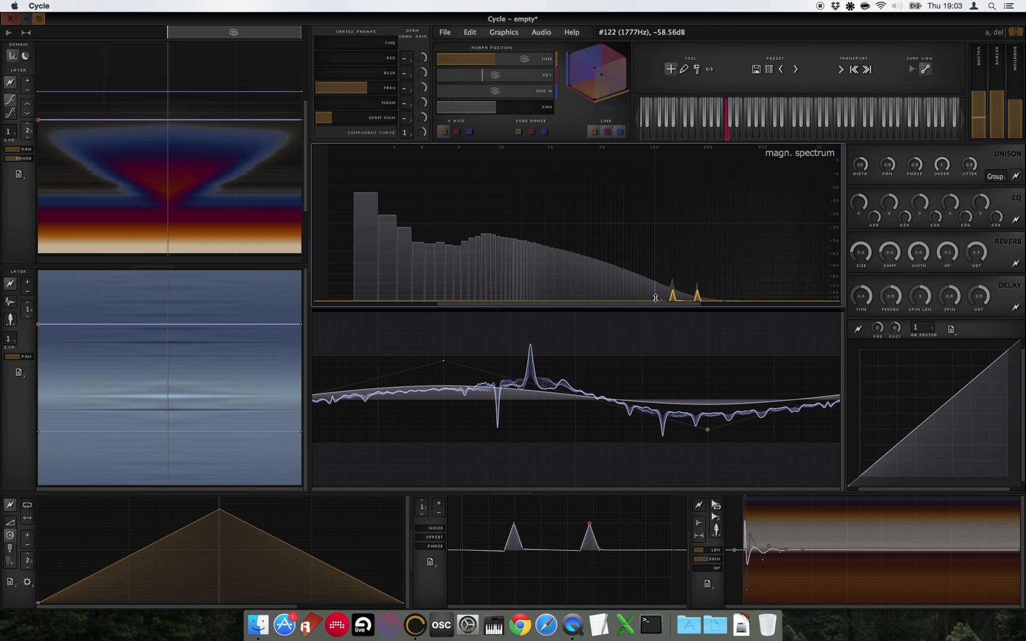
mouse_move(655, 298)
left_mouse_down()
mouse_move(534, 307)
mouse_move(460, 334)
mouse_move(595, 339)
mouse_move(637, 351)
left_mouse_up()
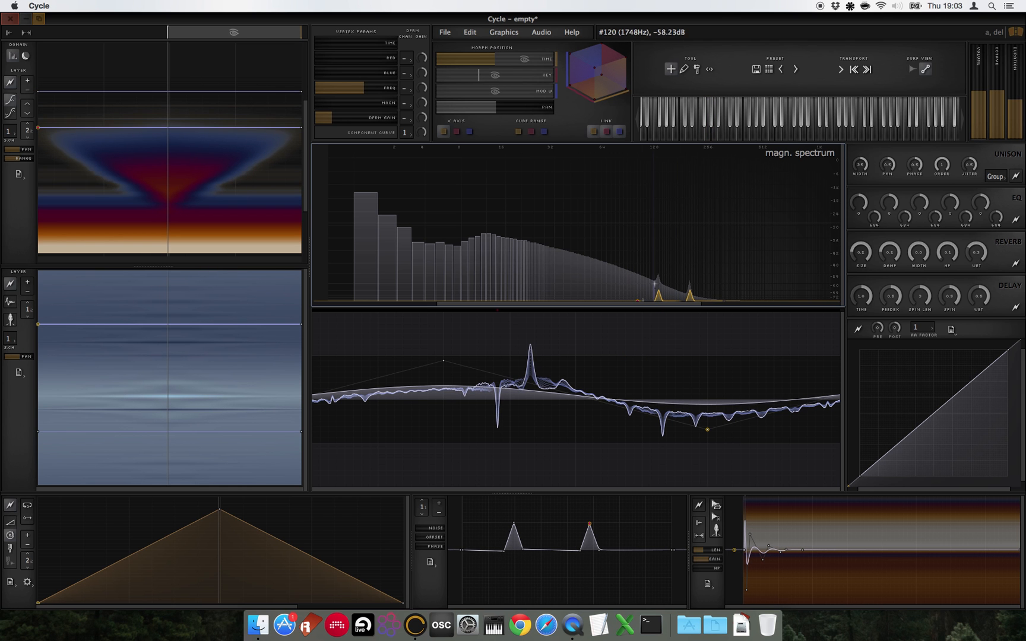
left_click_drag(639, 290, 649, 293)
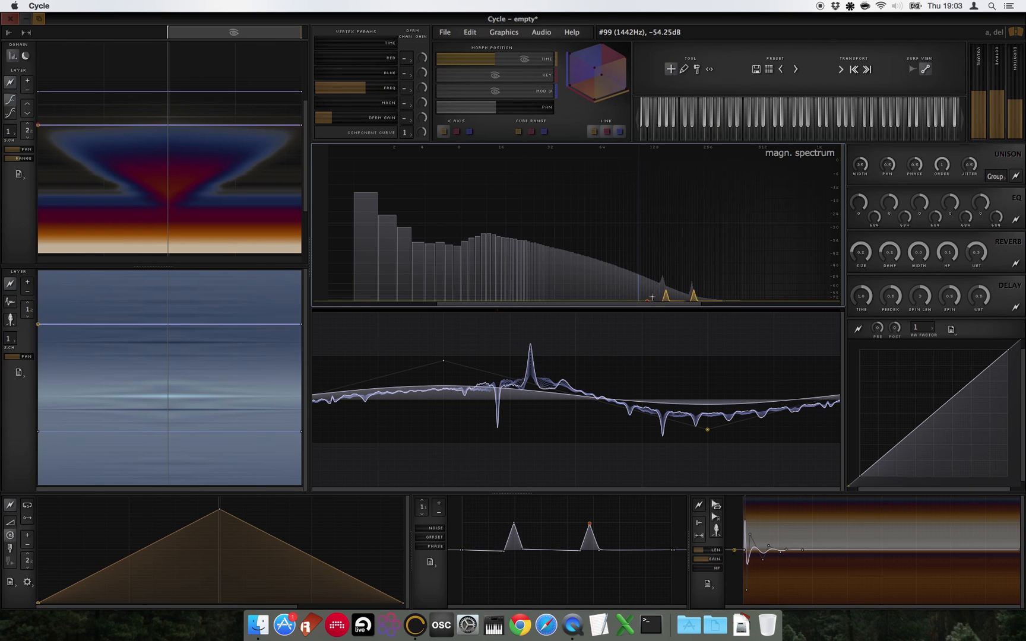
Unlink the time axis and make the spikes sweep from a high frequency at time 0 to the lowest harmonics at time 1
left_click_drag(525, 59, 388, 60)
left_click(593, 132)
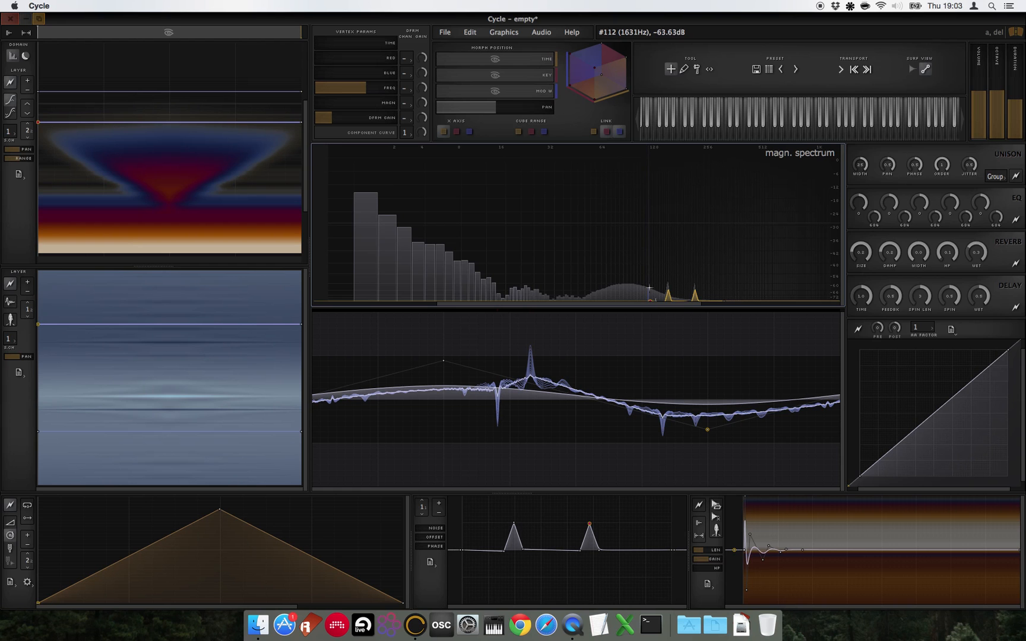
left_click_drag(649, 290, 675, 295)
left_click_drag(441, 61, 592, 67)
left_click_drag(649, 290, 364, 294)
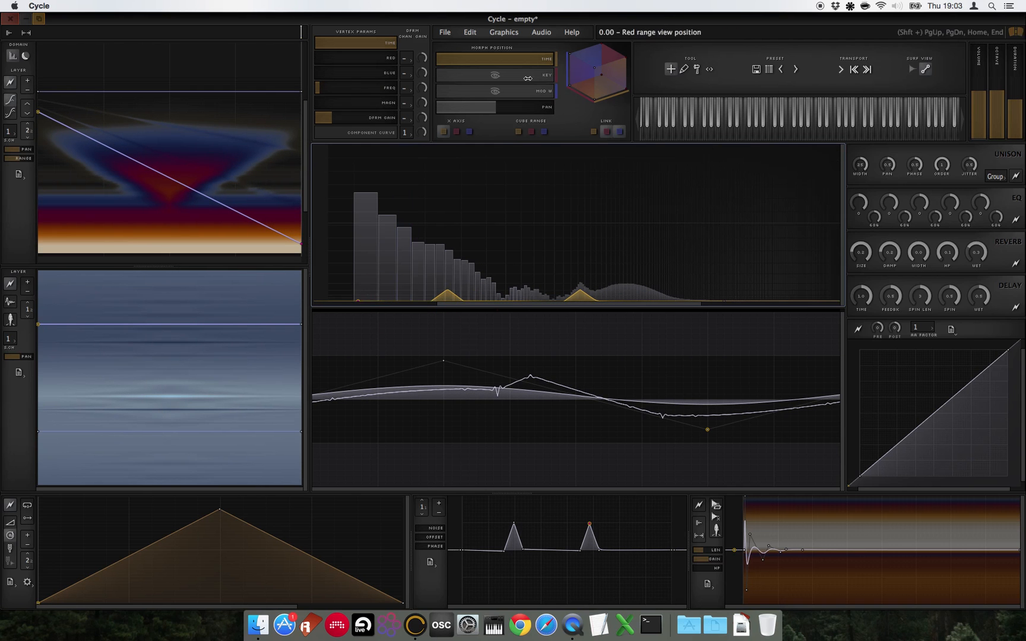
Scrub through the time range, try raising the deform gain to 0.6 at time 0, and undo it
mouse_move(547, 60)
left_mouse_down()
mouse_move(434, 86)
mouse_move(520, 96)
mouse_move(489, 99)
left_mouse_up()
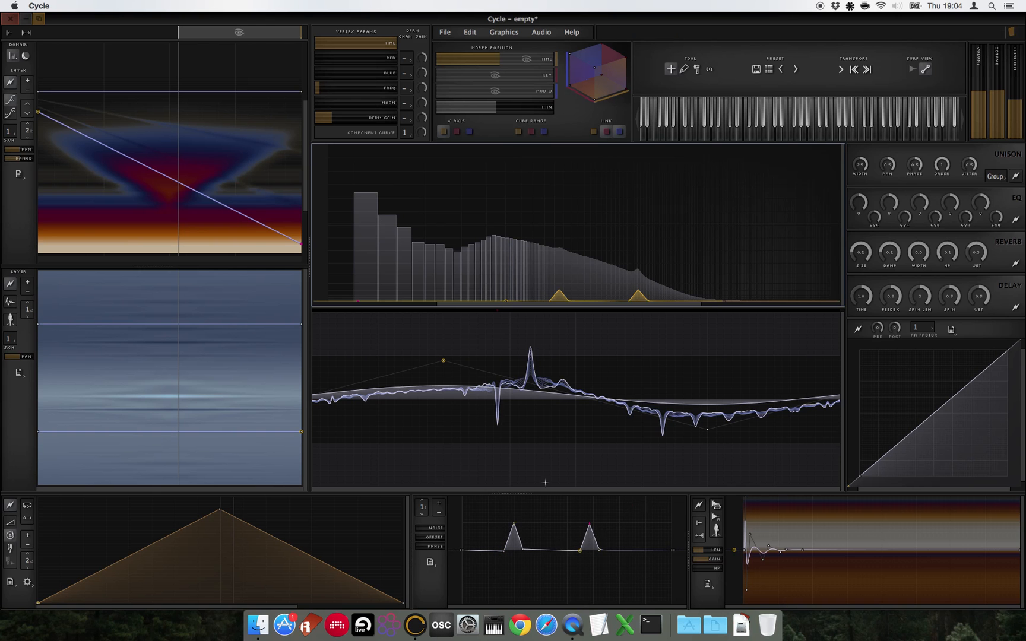
mouse_move(497, 63)
left_mouse_down()
mouse_move(518, 68)
mouse_move(422, 71)
left_mouse_up()
left_click_drag(334, 121, 360, 119)
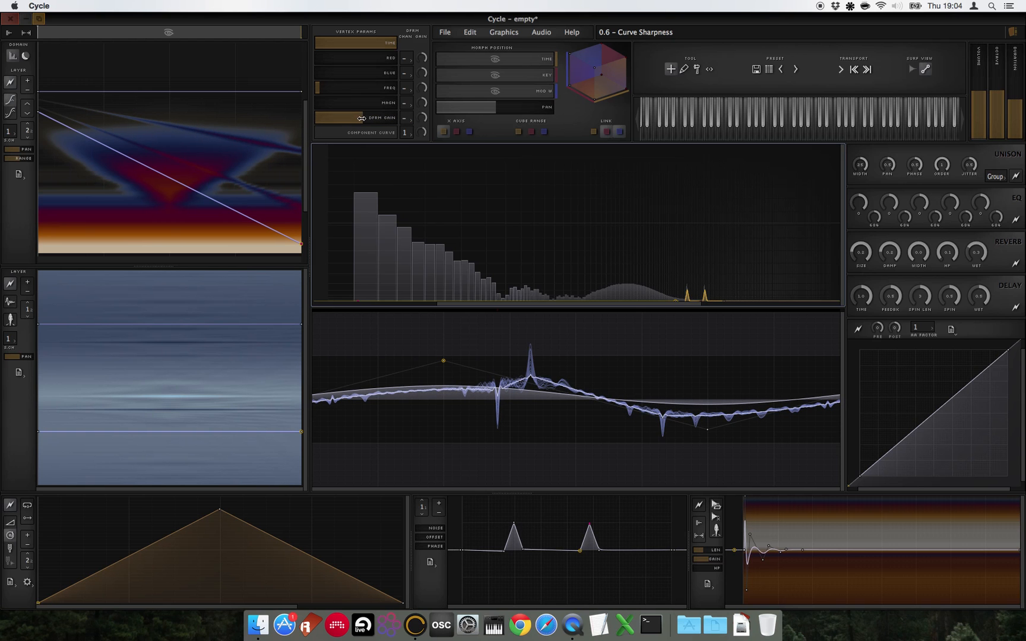
key("super+z")
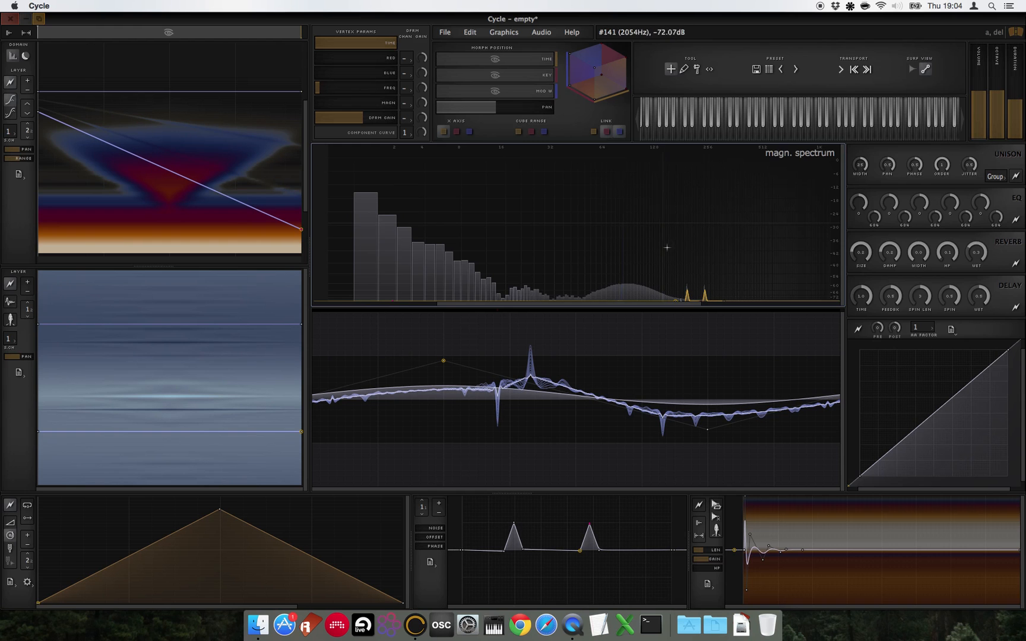
Fade the spikes in over time by setting the deform gain to zero at time 0 and full at time 1
left_click(673, 295)
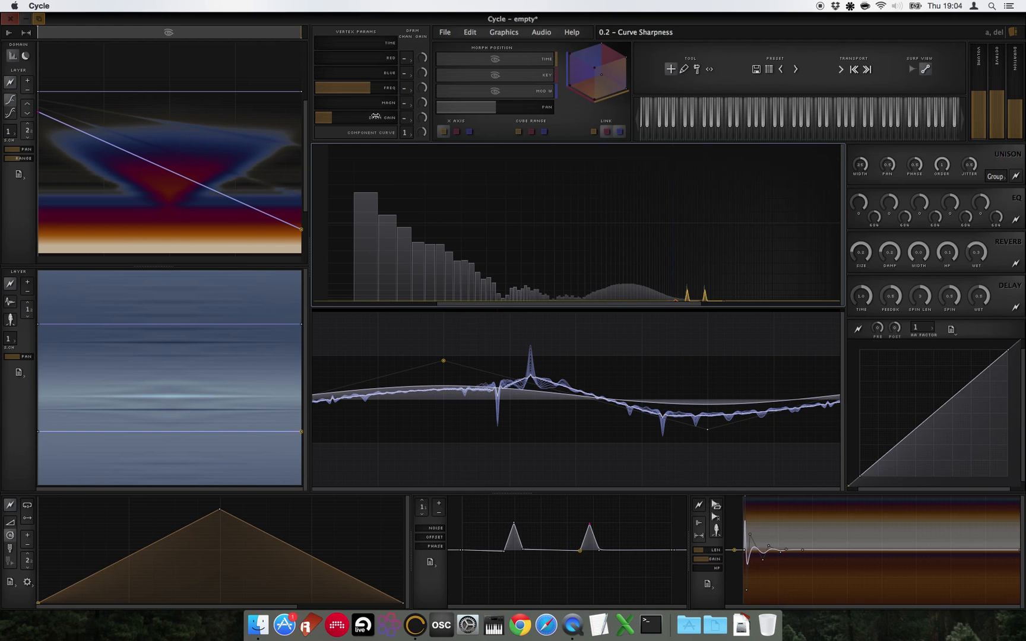
left_click_drag(332, 119, 293, 117)
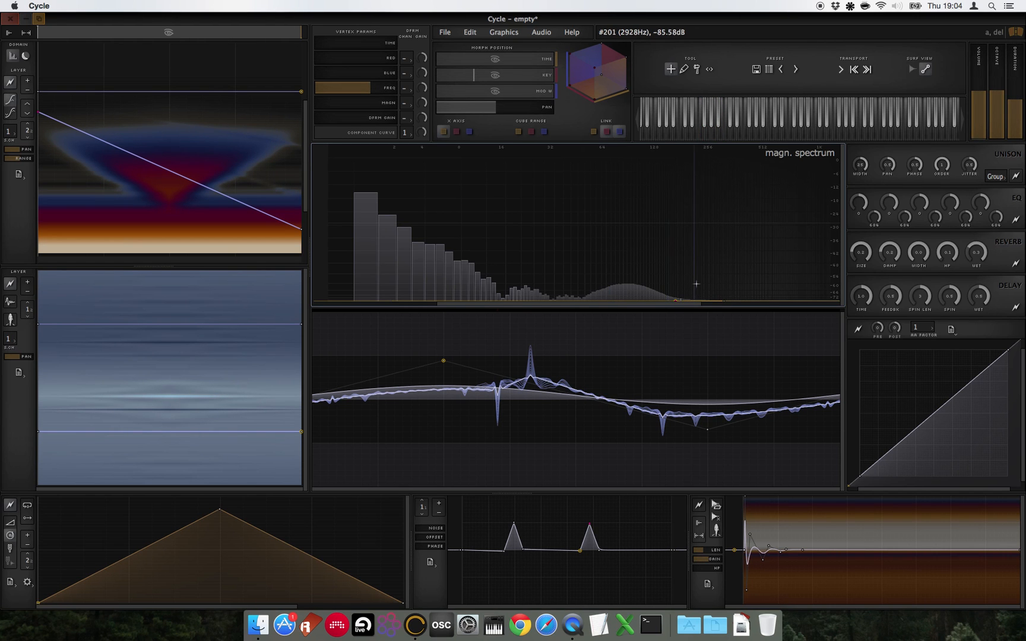
left_click_drag(463, 60, 553, 61)
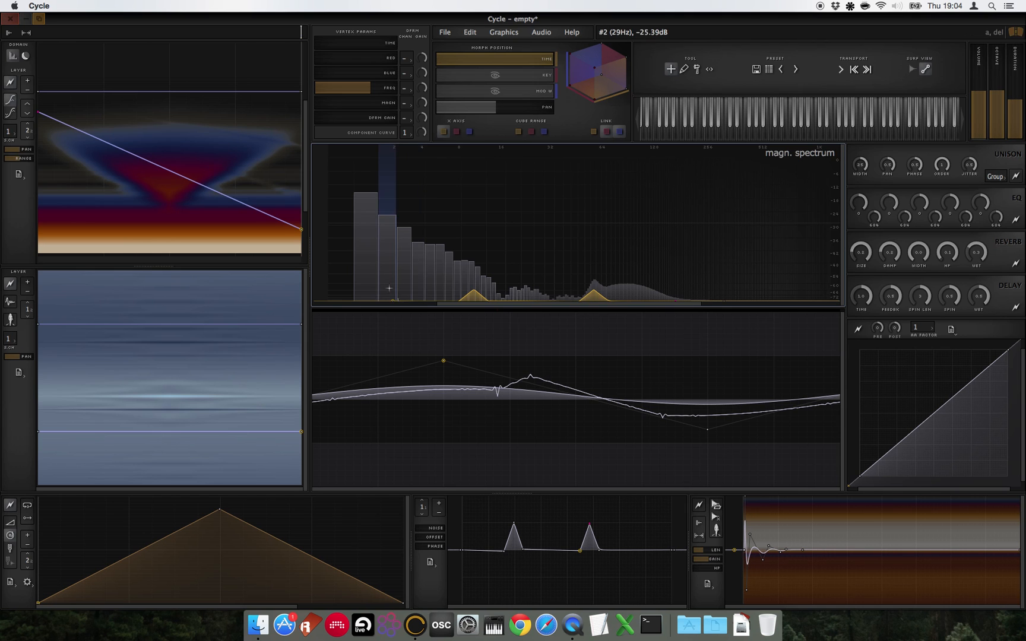
left_click_drag(332, 117, 397, 118)
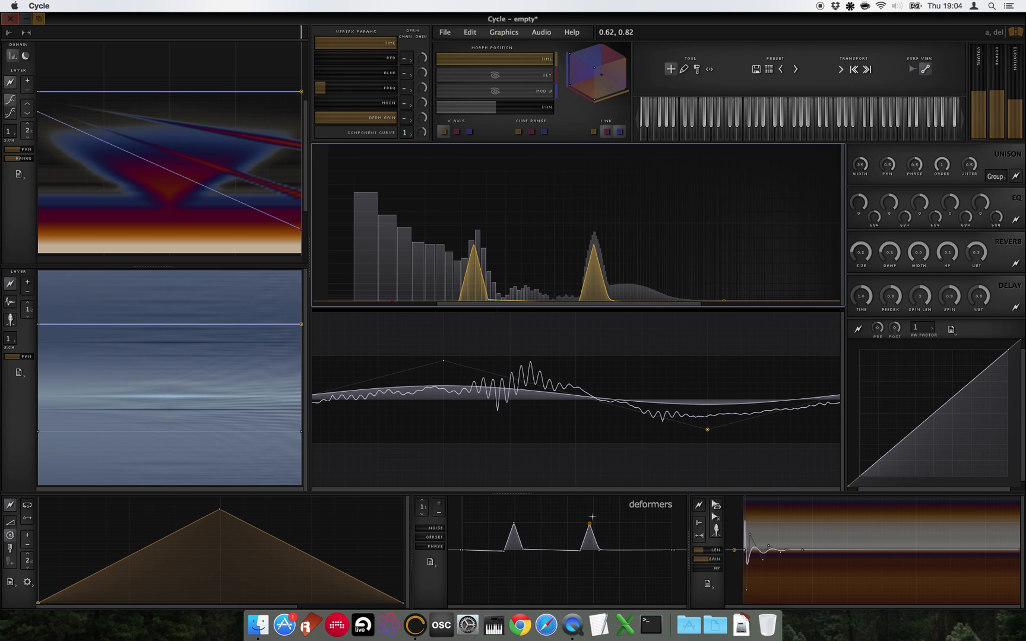
Flatten the second deformer spike almost to the baseline and add vertices forming two smooth humps between the original spikes
left_click_drag(591, 519, 591, 542)
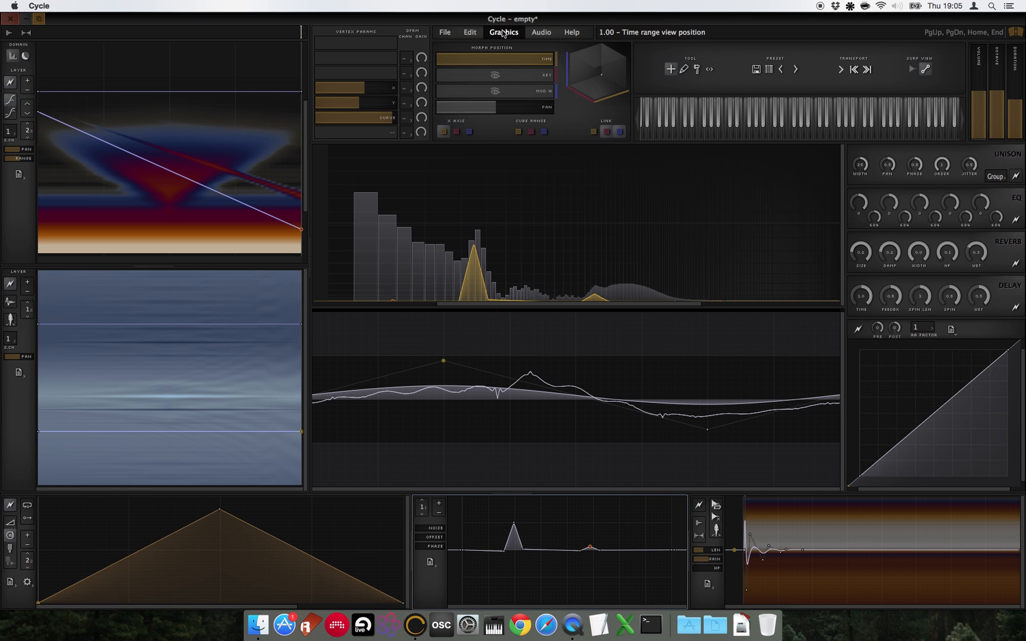
left_click_drag(546, 59, 574, 82)
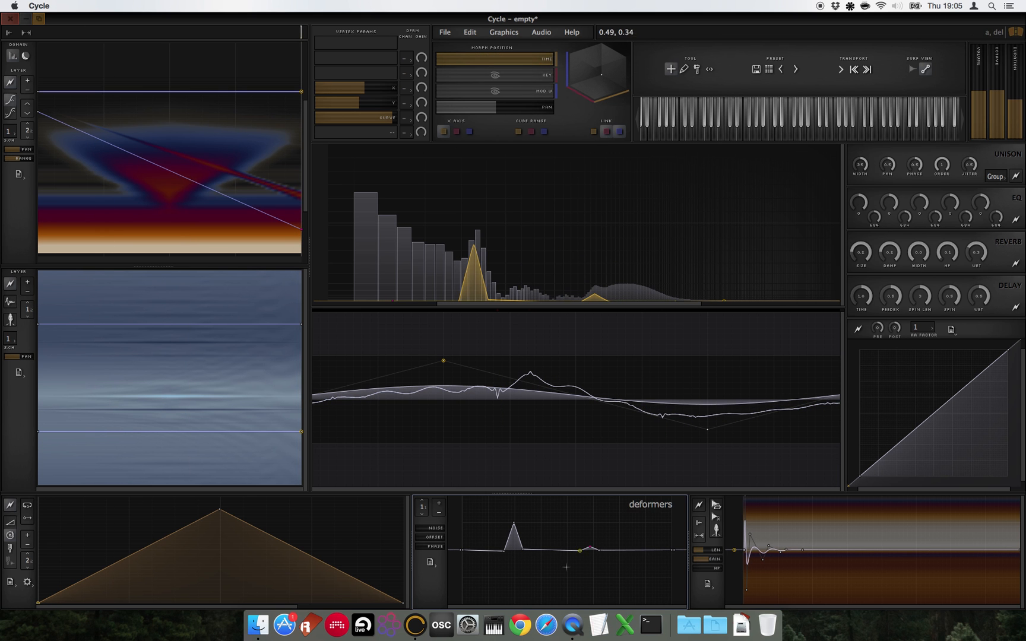
left_click(544, 535)
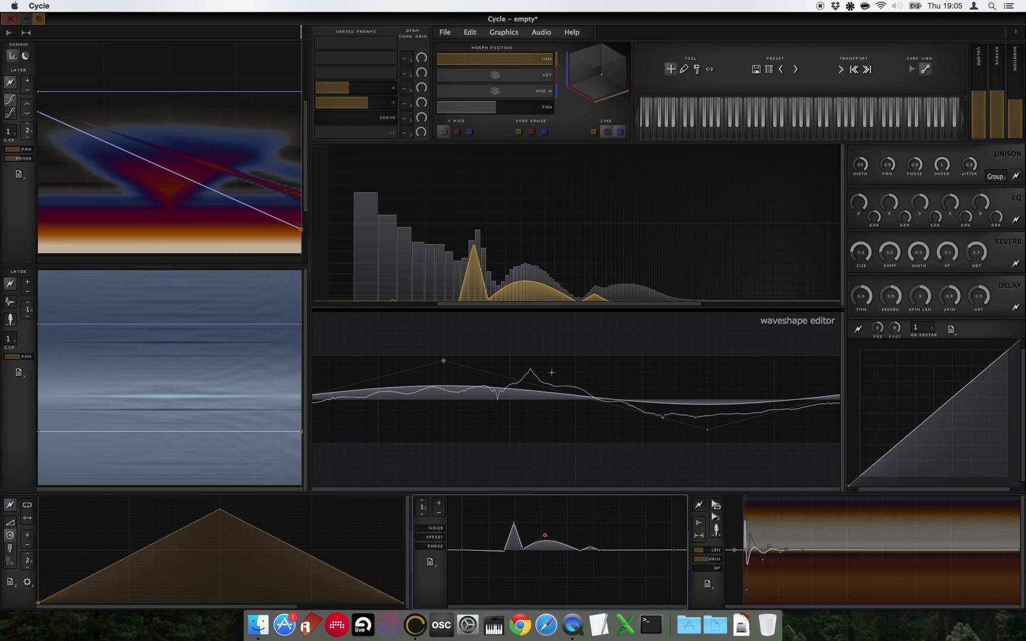
left_click(537, 551)
mouse_move(551, 534)
left_mouse_down()
mouse_move(531, 506)
mouse_move(547, 513)
mouse_move(547, 531)
left_mouse_up()
left_click(570, 518)
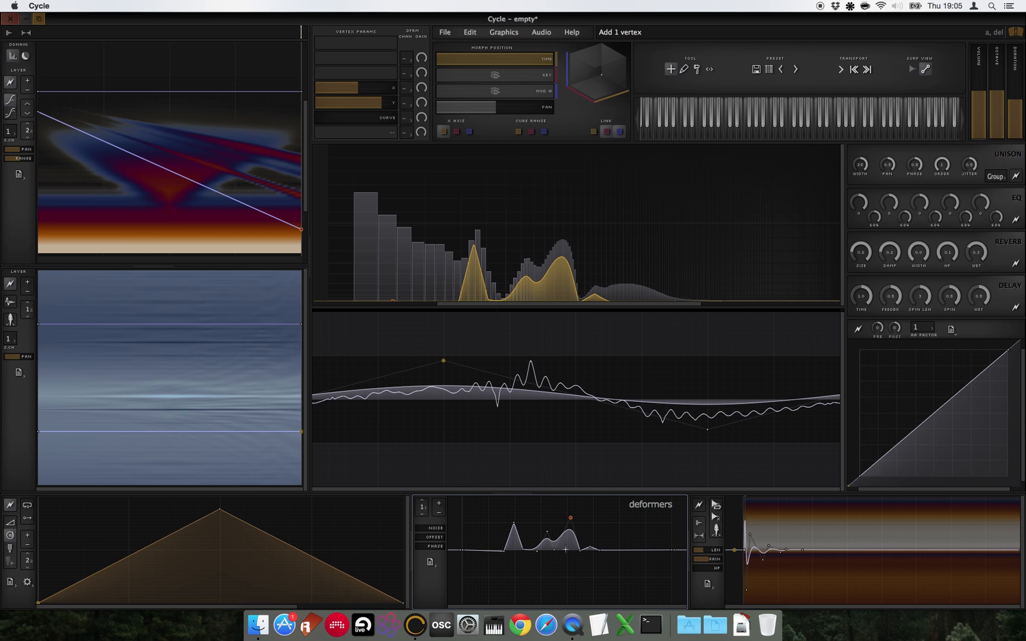
Audition the sound, shift the deformer's tall outer hump to a low one between the first spike and middle hump, and audition time 1
key("space")
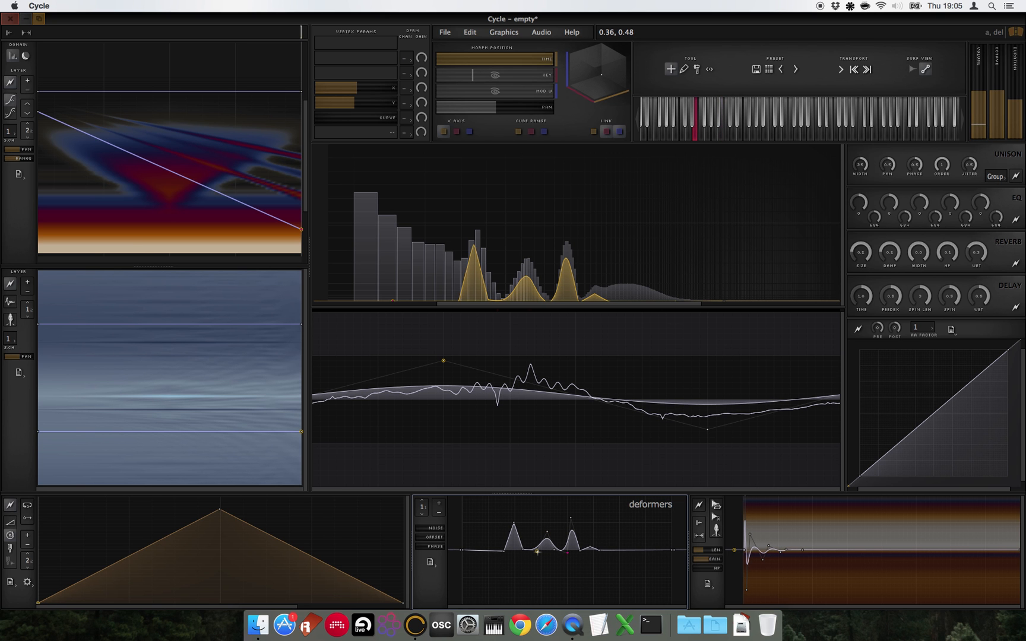
left_click_drag(571, 518, 533, 533)
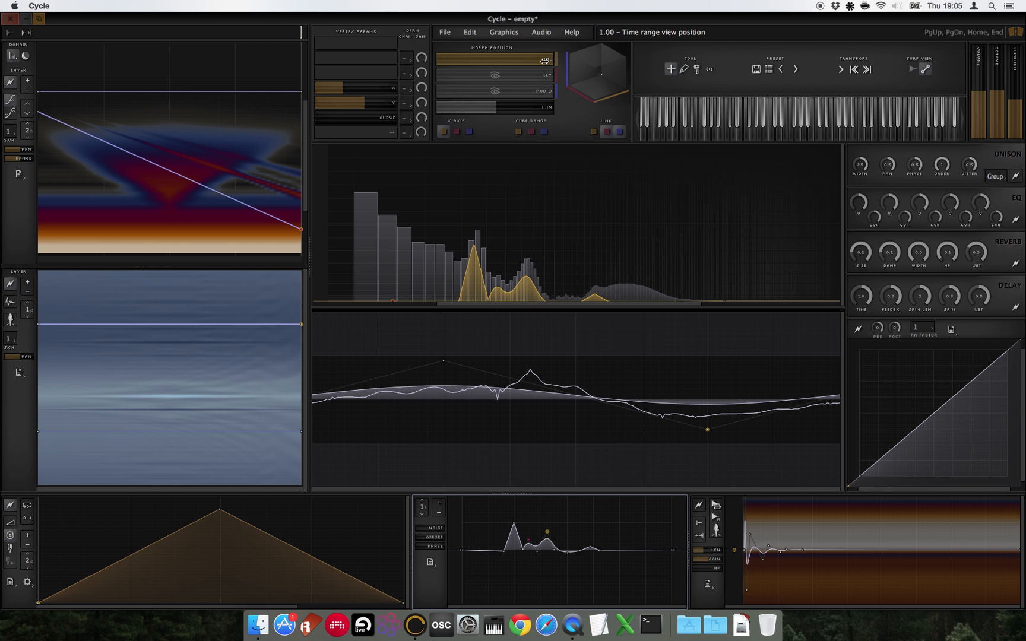
mouse_move(543, 60)
left_mouse_down()
mouse_move(438, 79)
mouse_move(560, 65)
left_mouse_up()
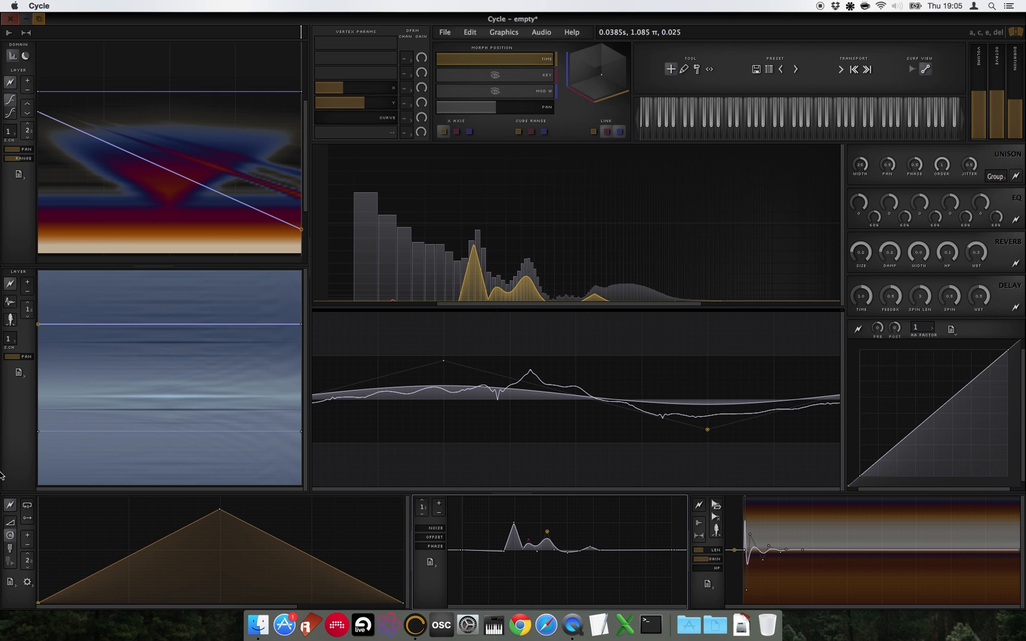
Add a third scratch envelope and assign it to the second magnitude spectrum layer
left_click(11, 535)
left_click(27, 536)
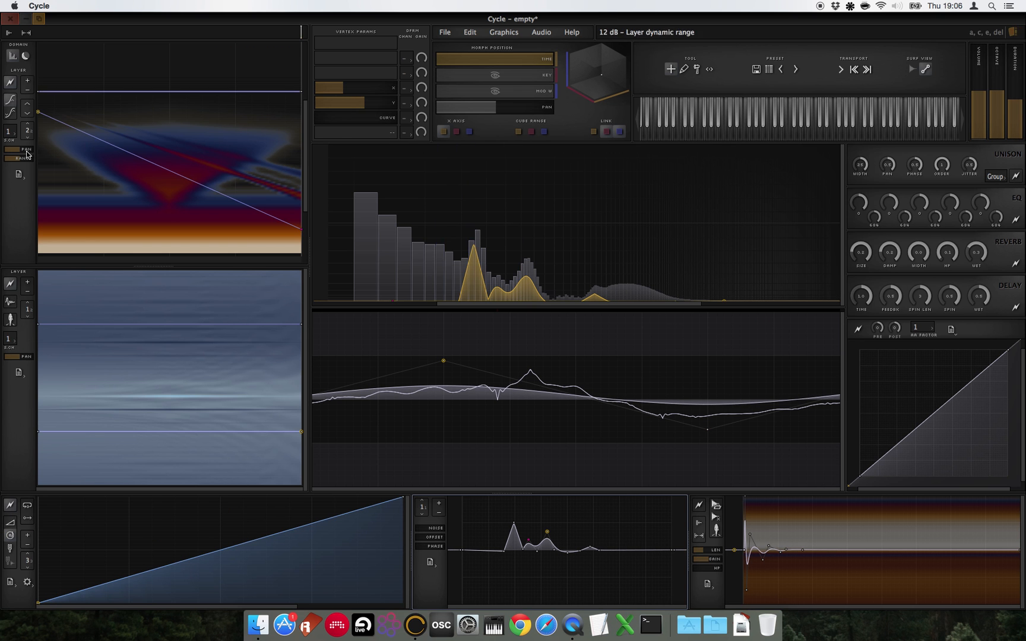
left_click(9, 131)
left_click(21, 185)
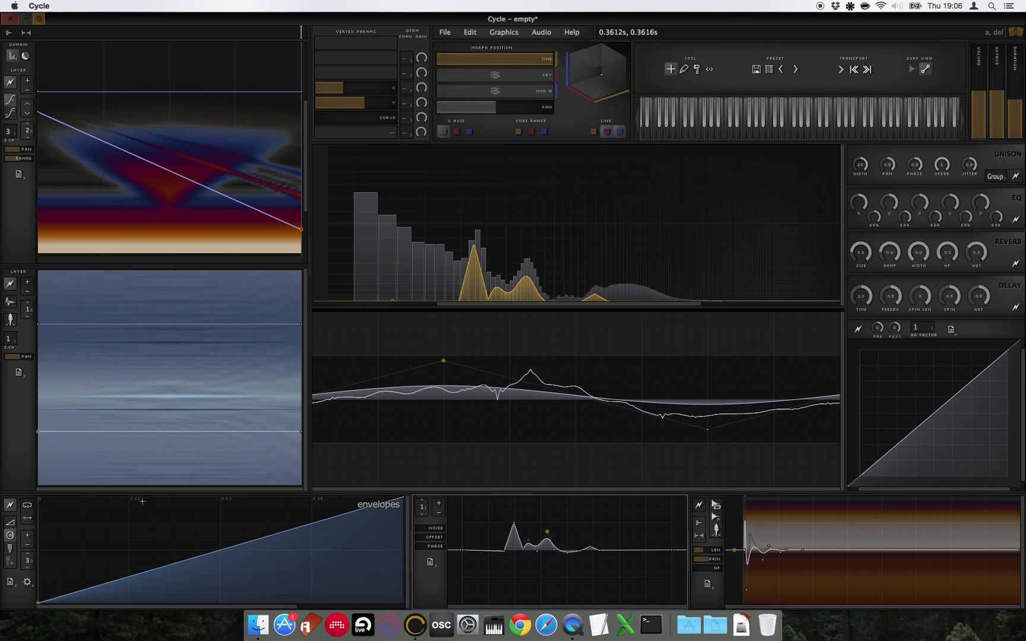
Set the third scratch envelope's first vertex as loop start and add vertices alternating high and low to form three peaks
left_click(40, 601)
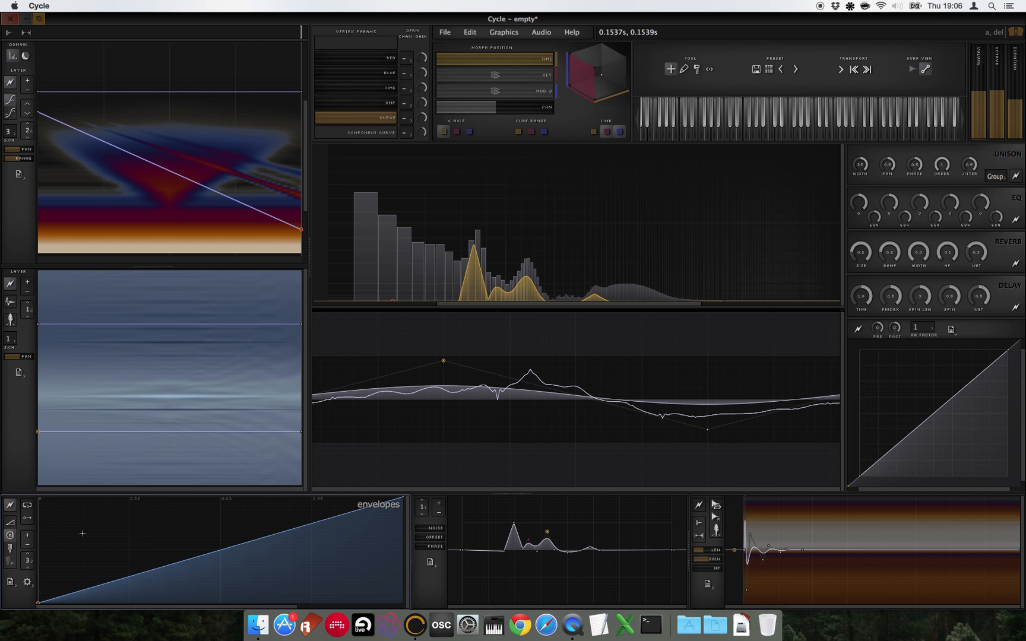
left_click(28, 507)
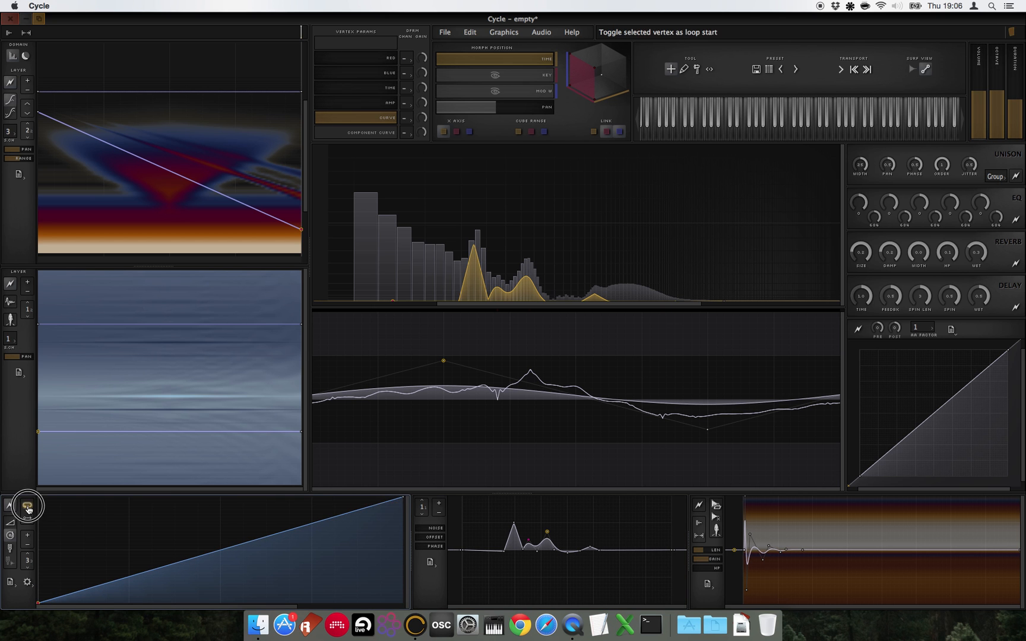
left_click(85, 511)
left_click(156, 595)
left_click(251, 531)
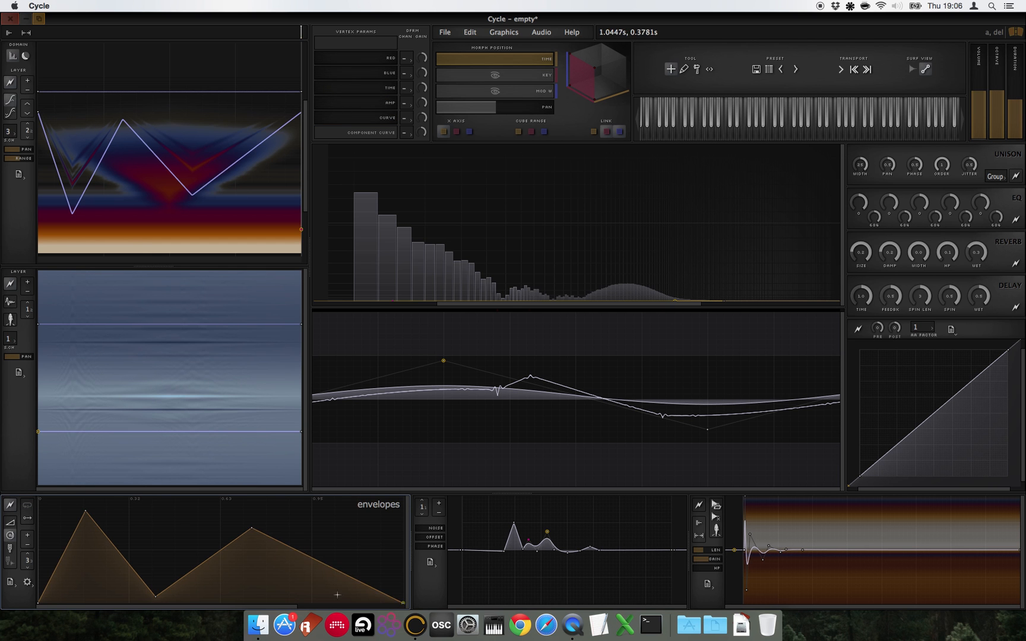
left_click(325, 595)
left_click(392, 542)
left_click_drag(392, 542, 359, 545)
Round off the sharp peaks and valleys of the third scratch envelope into one smooth wave
left_click_drag(260, 536, 270, 614)
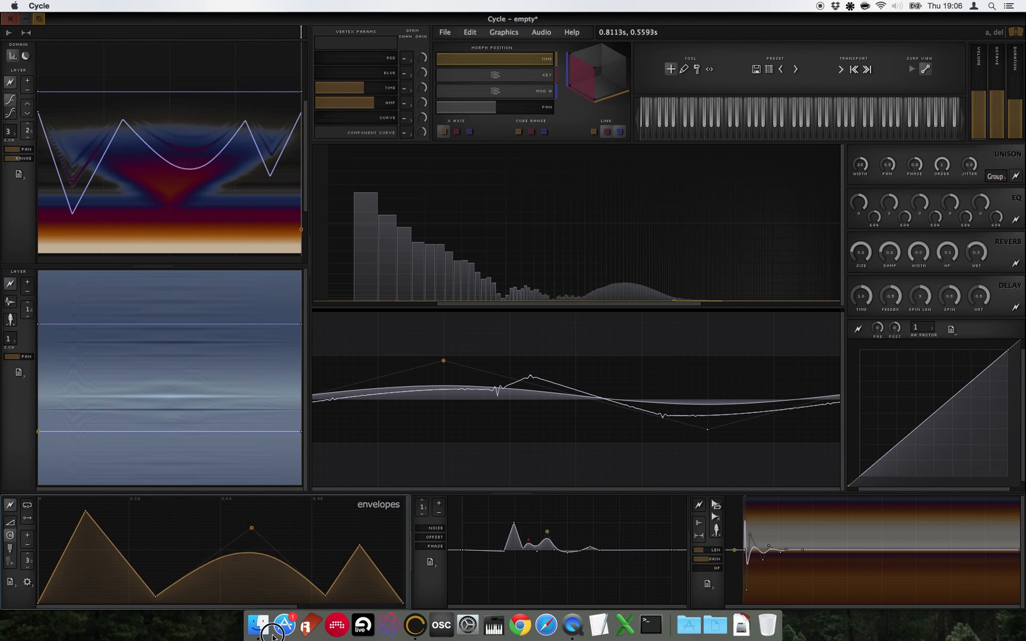
left_click_drag(167, 587, 183, 501)
left_click_drag(102, 527, 102, 569)
left_click_drag(310, 583, 309, 520)
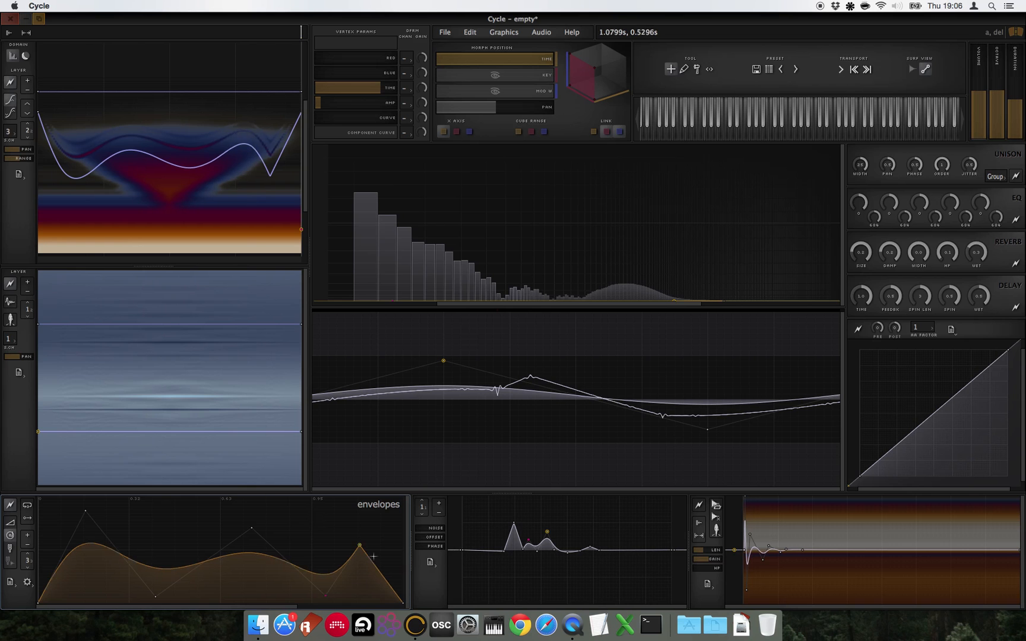
left_click_drag(361, 555, 360, 626)
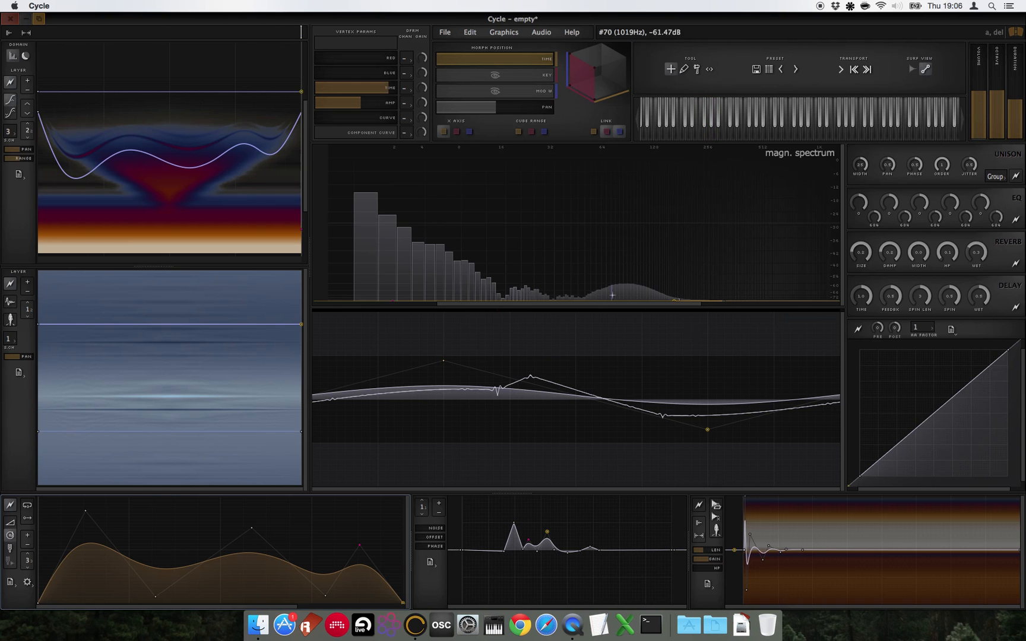
With the time axis linked, lower the frequency of the deformed spectrum segment's upper end vertex, and scrub through the time range
mouse_move(545, 60)
left_mouse_down()
mouse_move(394, 79)
mouse_move(472, 77)
mouse_move(456, 81)
left_mouse_up()
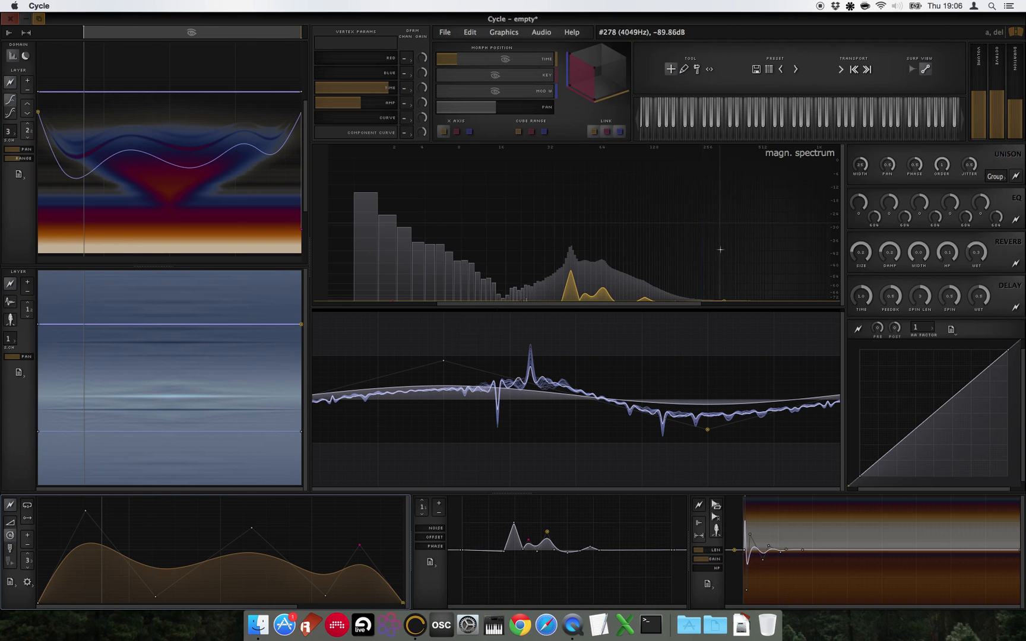
mouse_move(727, 278)
left_mouse_down()
mouse_move(636, 291)
mouse_move(661, 288)
mouse_move(643, 289)
mouse_move(657, 280)
mouse_move(631, 310)
left_mouse_up()
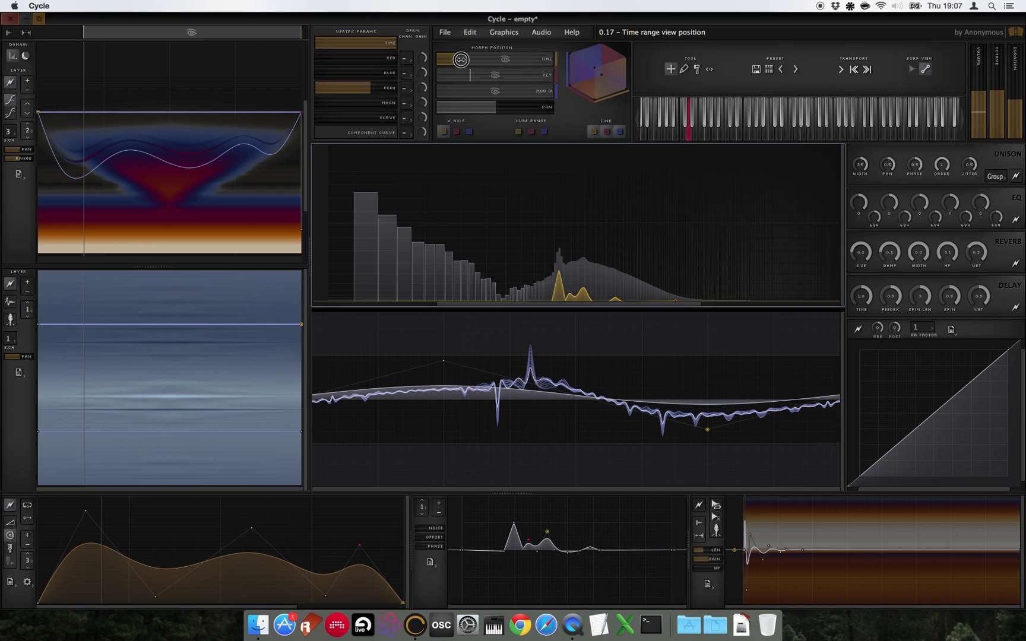
mouse_move(461, 59)
left_mouse_down()
mouse_move(406, 69)
mouse_move(558, 69)
mouse_move(518, 70)
left_mouse_up()
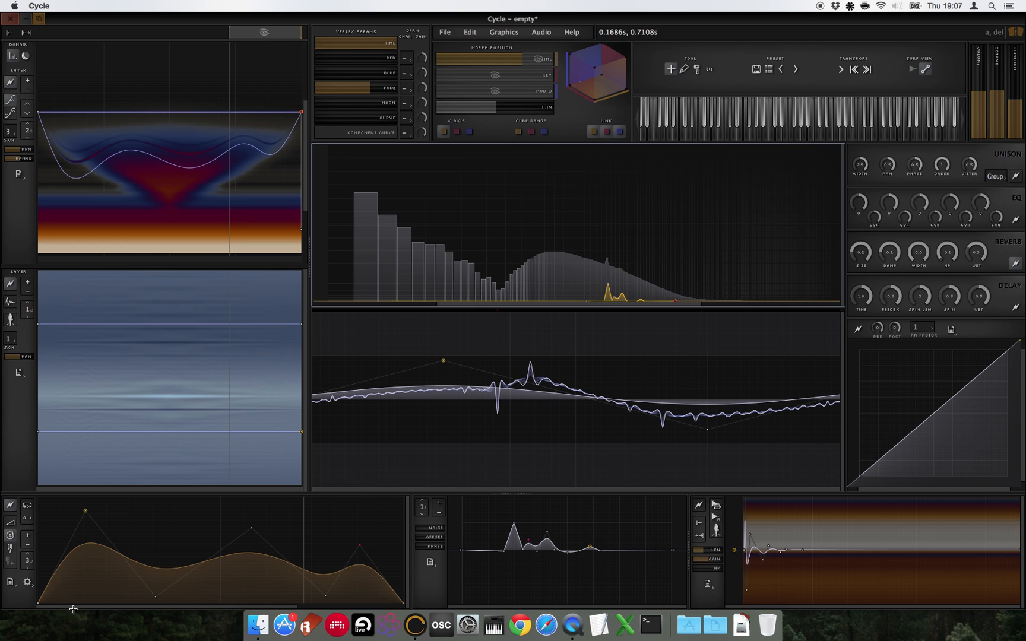
Enable the volume envelope and raise the reverb size to 1.0
left_click(10, 523)
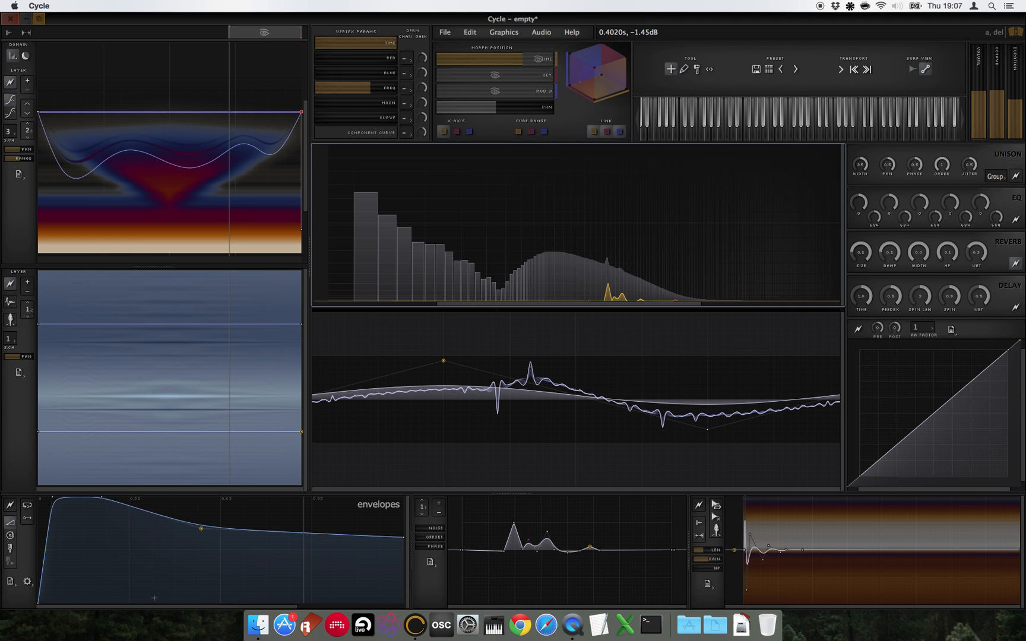
left_click(12, 505)
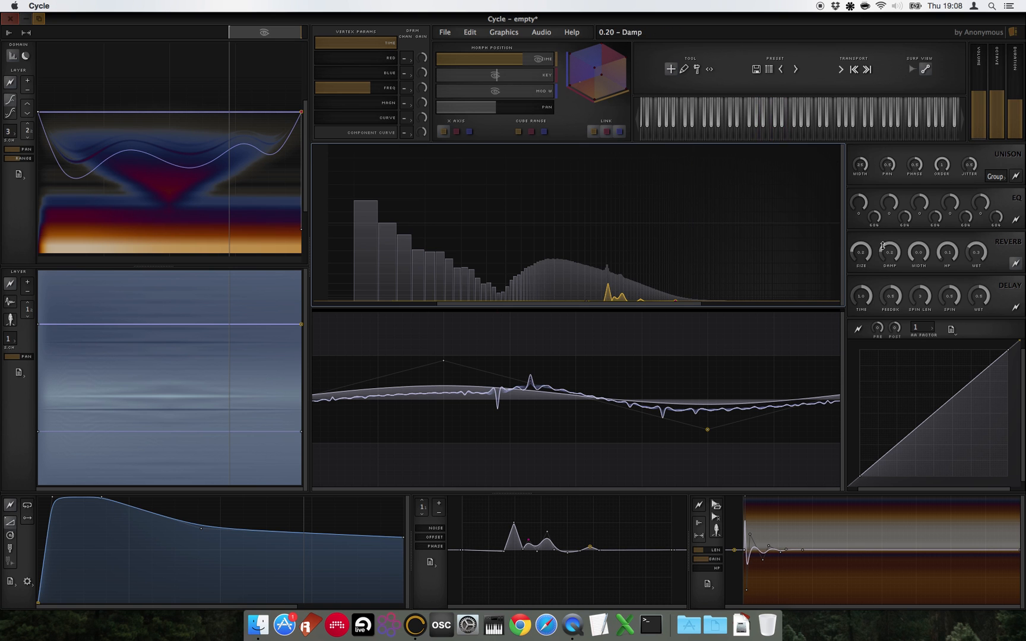
left_click_drag(864, 256, 864, 206)
left_click(573, 32)
mouse_move(589, 46)
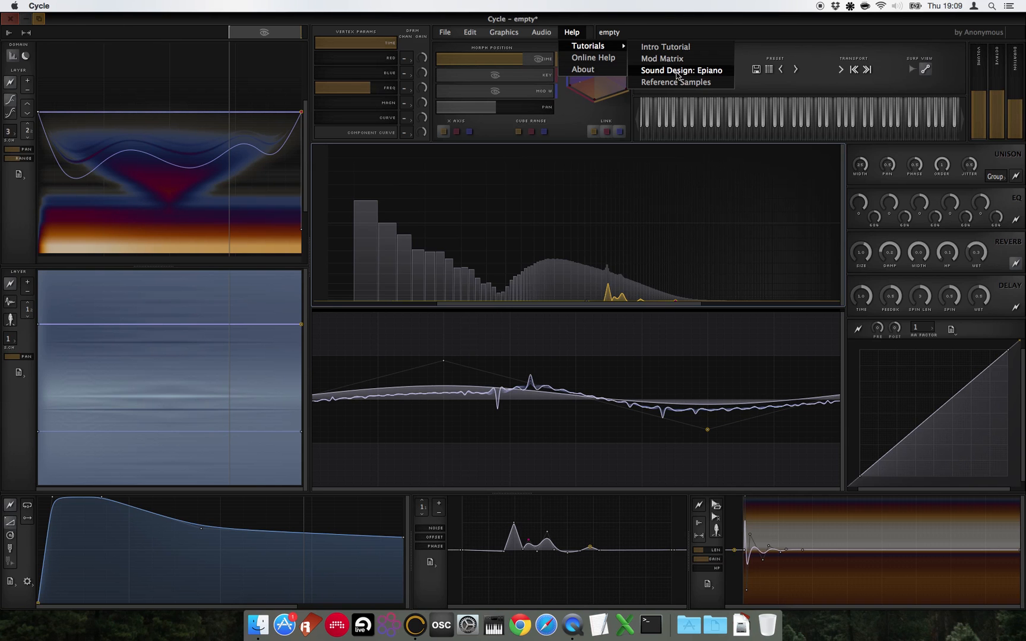
left_click(575, 33)
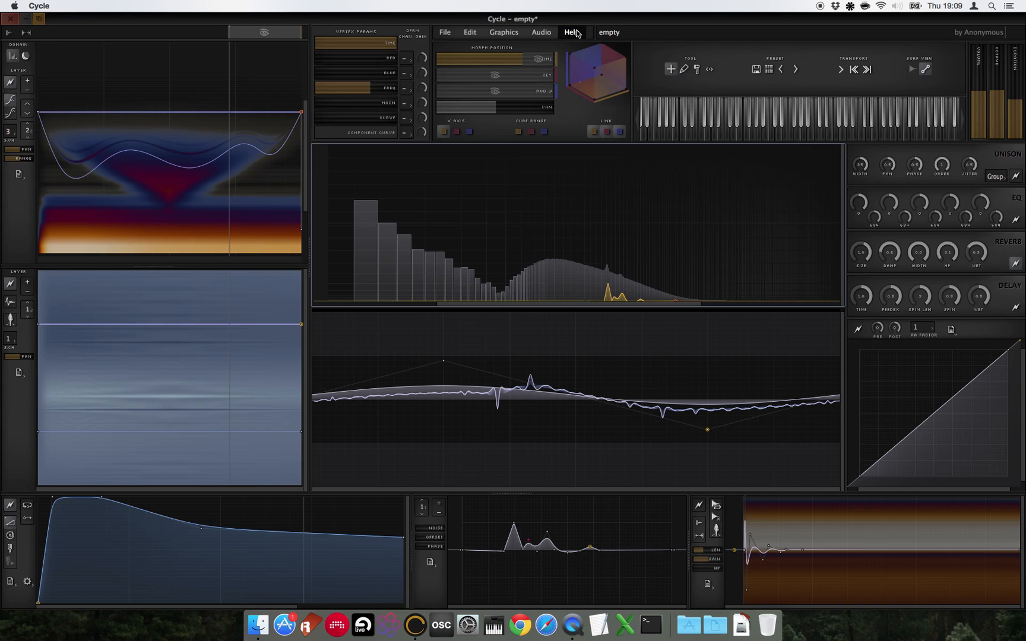